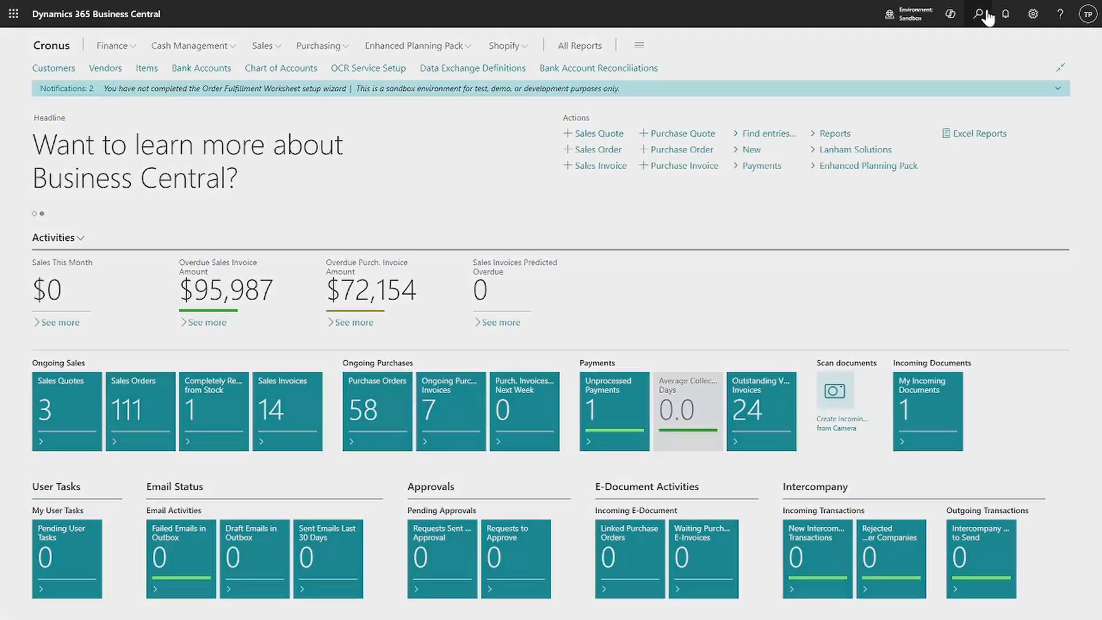
# Find the Data Exchange Definitions page and start a new data exchange definition
pyautogui.click(979, 14)
pyautogui.write('d')
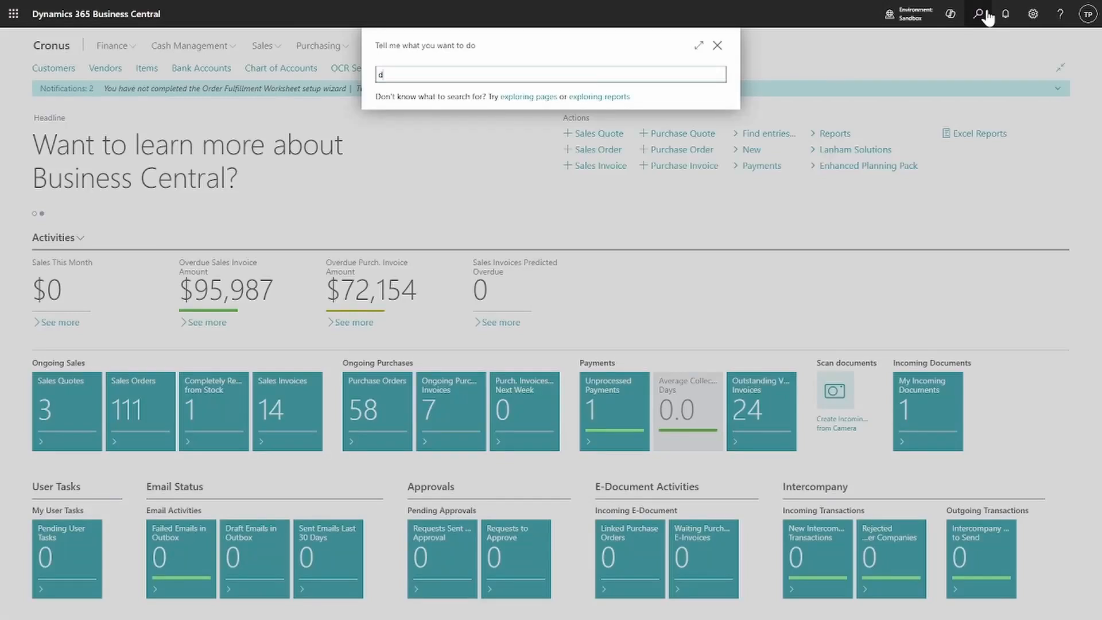
pyautogui.write('ata exchan')
pyautogui.click(569, 143)
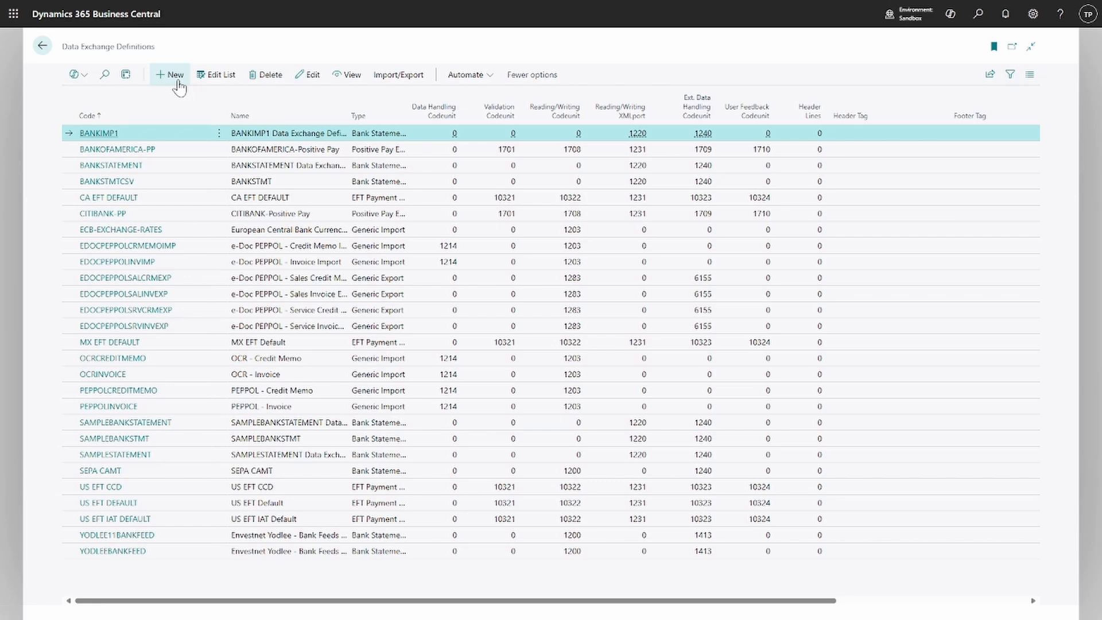
pyautogui.click(176, 76)
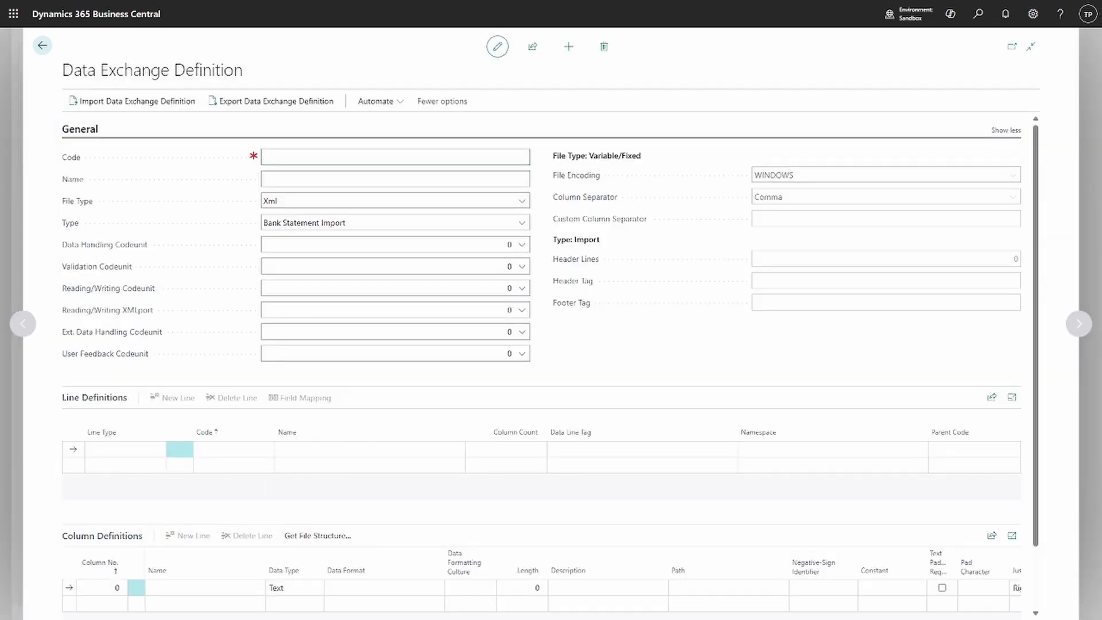
# Give the new definition the code BANKSTMTIMP and set its file type to Variable Text
pyautogui.write('Bankstmtimp')
pyautogui.press('Tab')
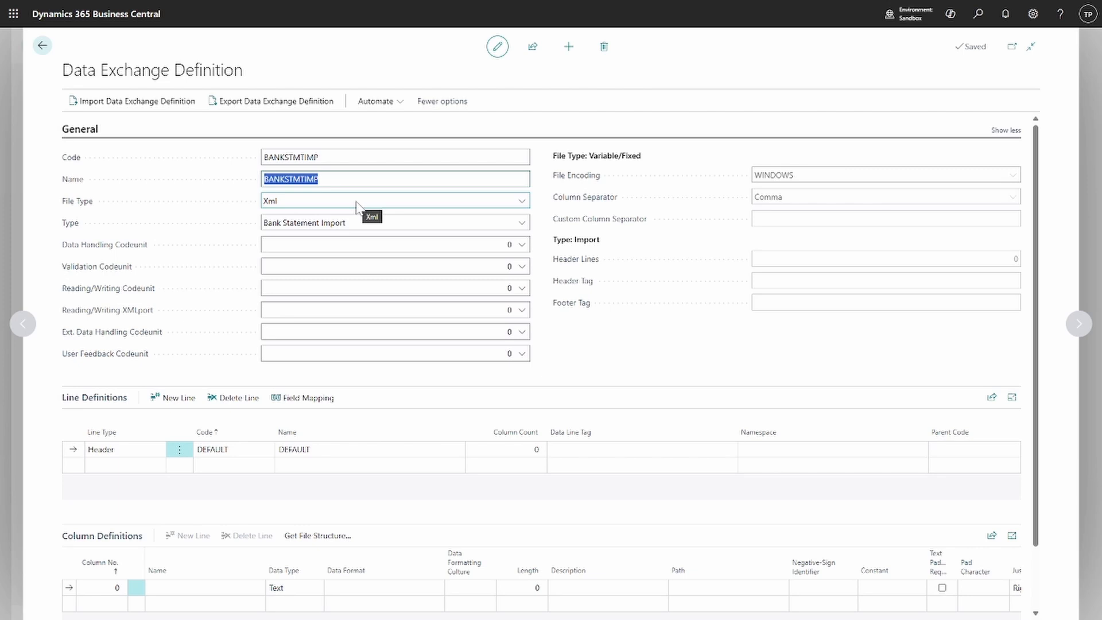
pyautogui.click(357, 205)
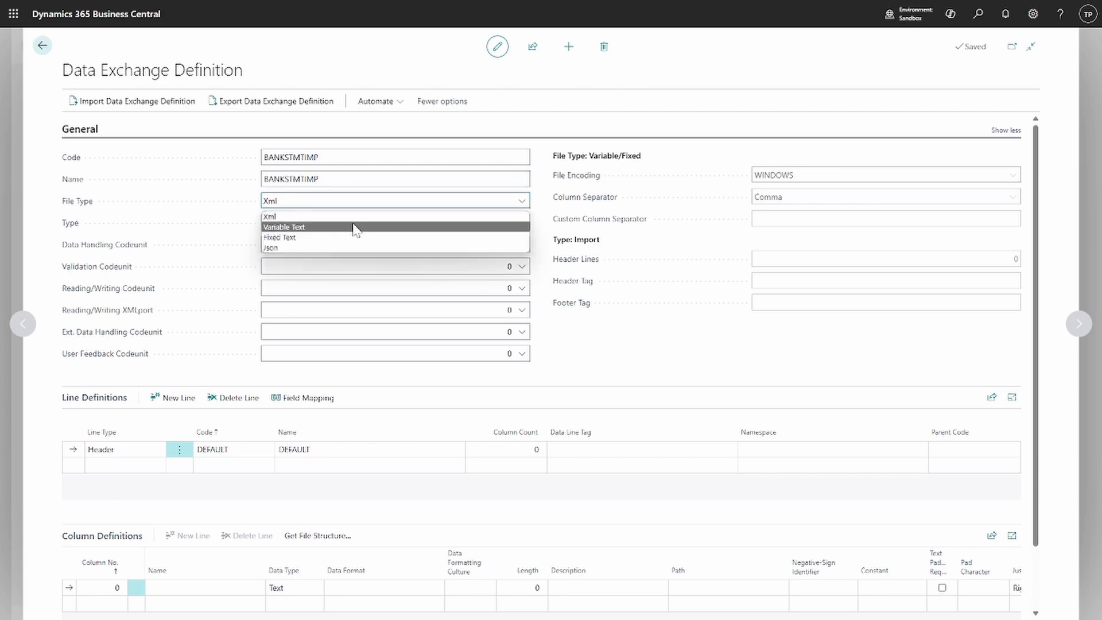
pyautogui.click(353, 227)
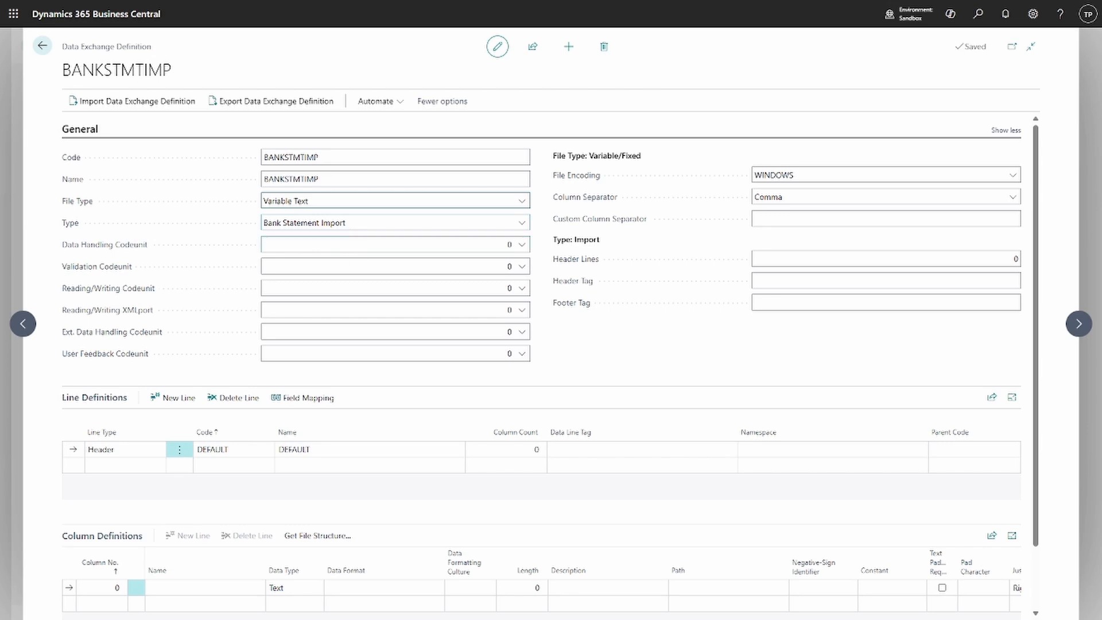
# Set the Reading/Writing XMLport to 1220, the Ext. Data Handling Codeunit to 1240 and the column separator to Comma
pyautogui.click(367, 310)
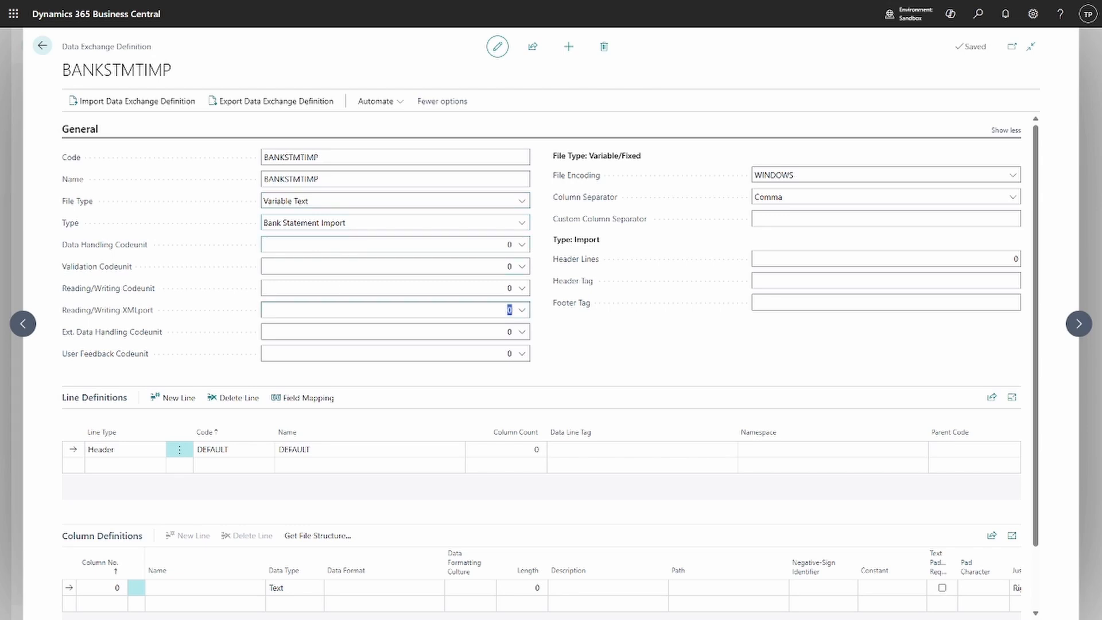
pyautogui.write('122')
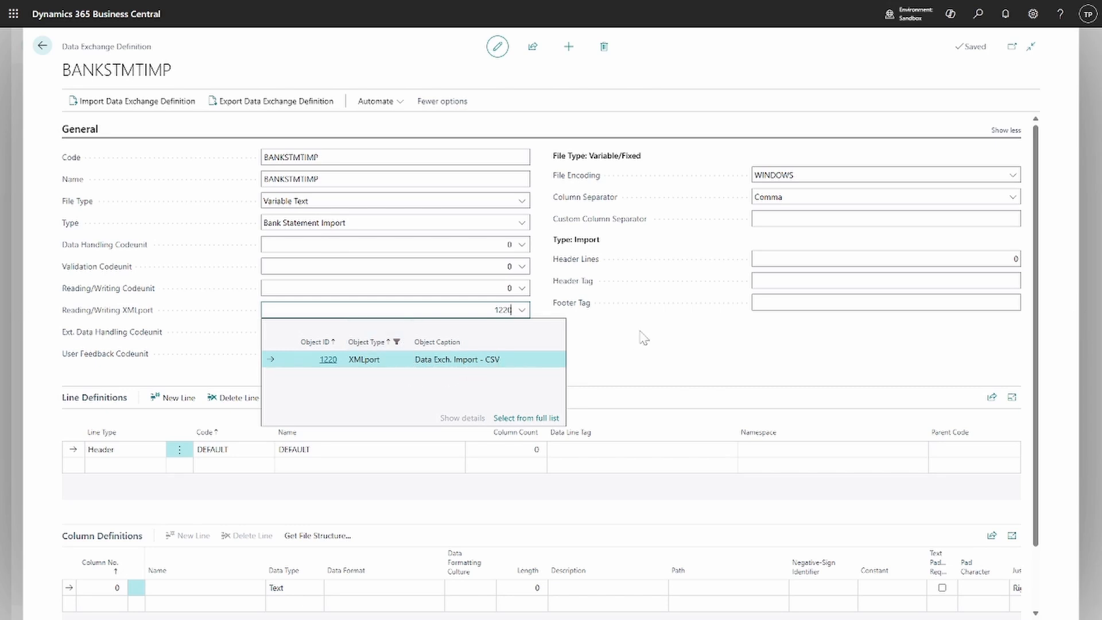
pyautogui.press('Tab')
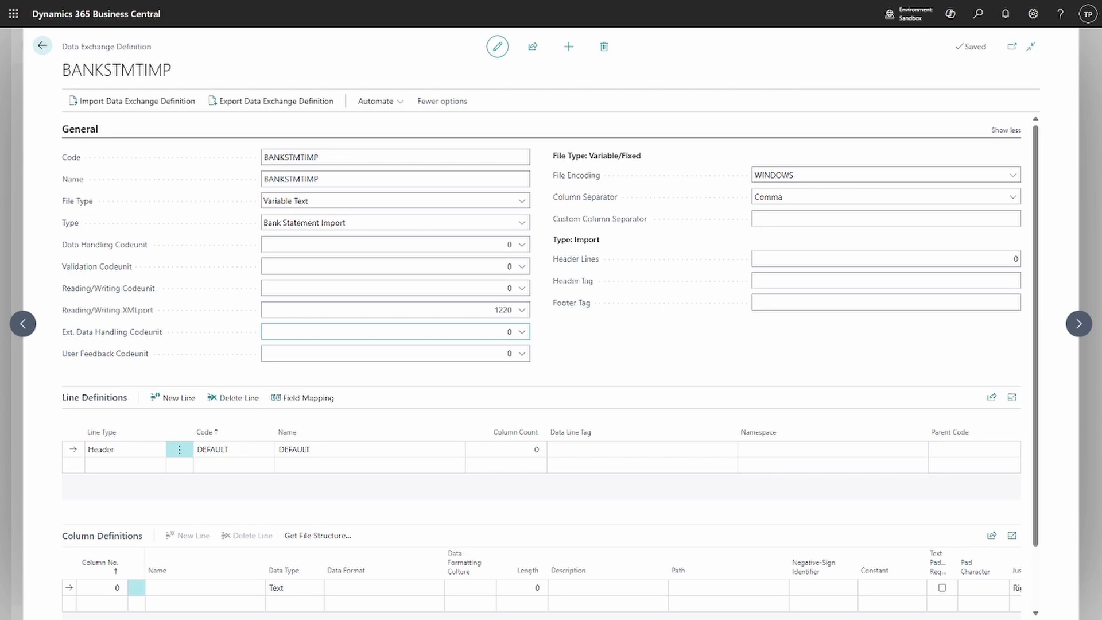
pyautogui.write('12')
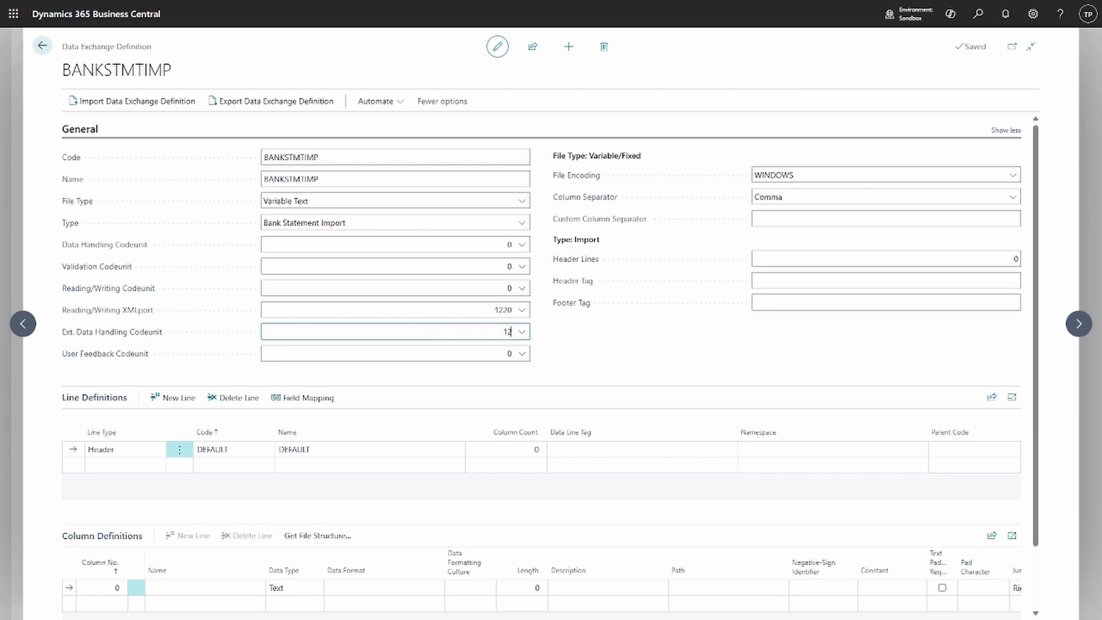
pyautogui.write('40')
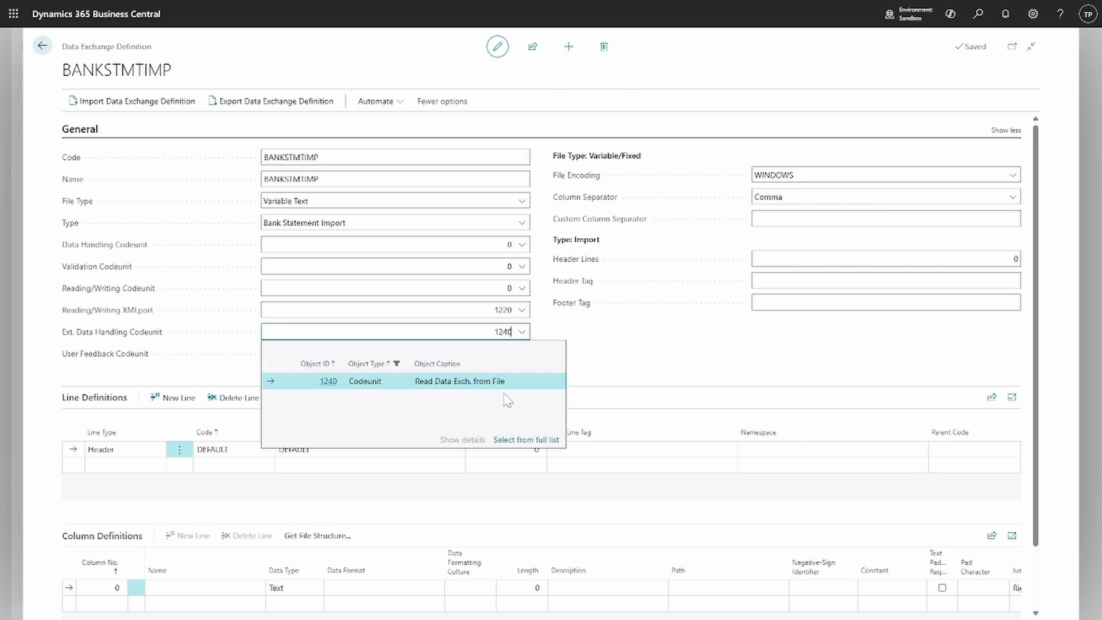
pyautogui.click(624, 357)
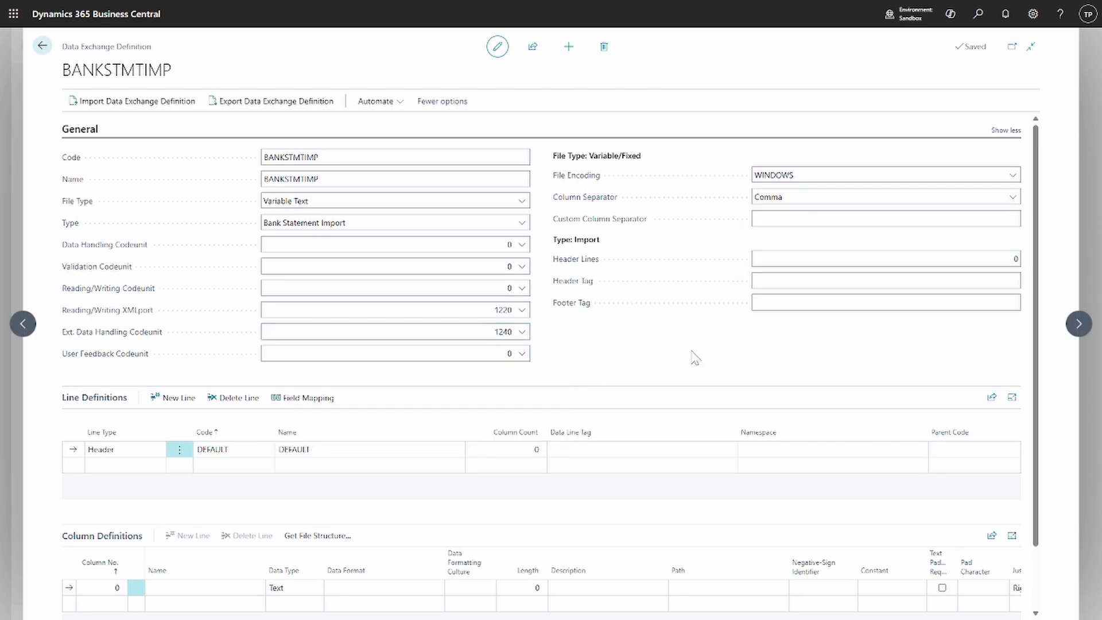
pyautogui.click(796, 200)
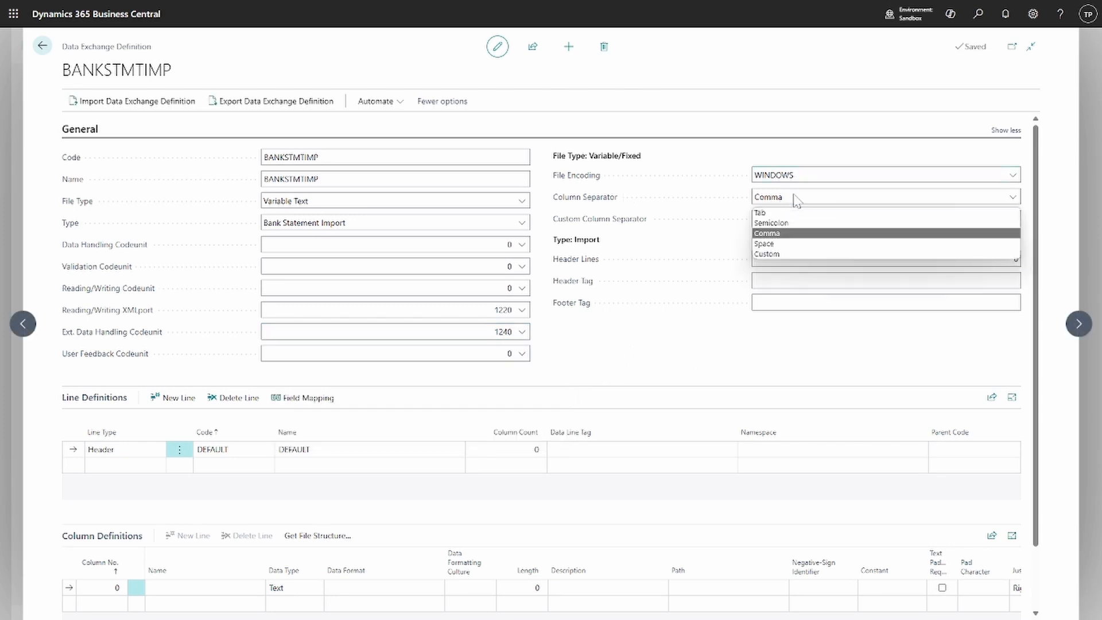
pyautogui.click(798, 237)
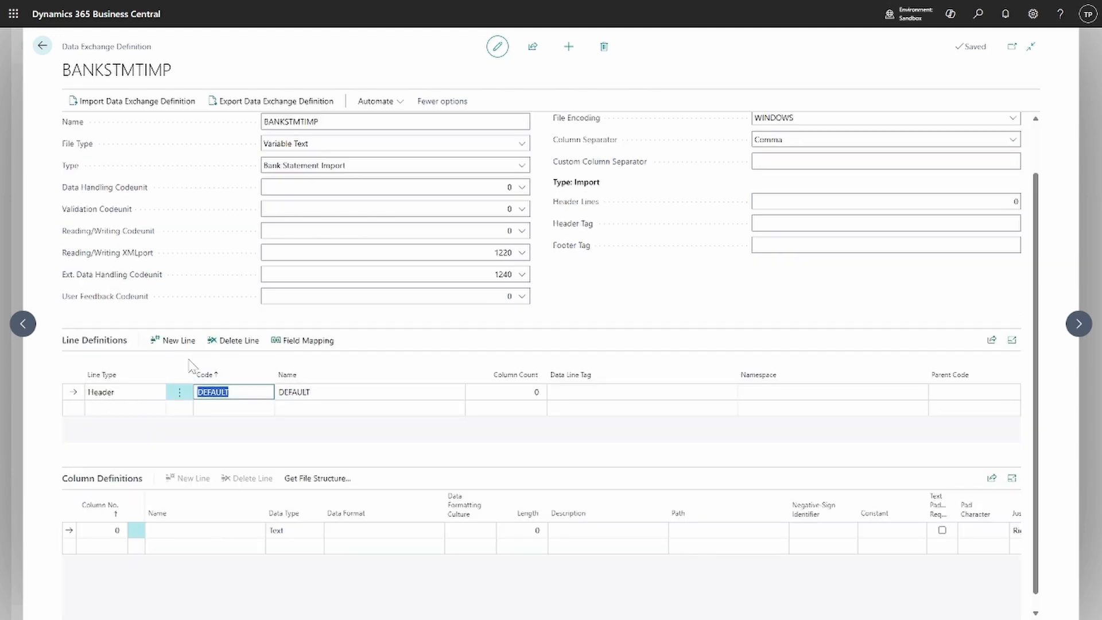
# Set the header line definition's code and name to BANKSTMTIMP and its column count to 3
pyautogui.write('BANKSTMTIMP')
pyautogui.click(288, 396)
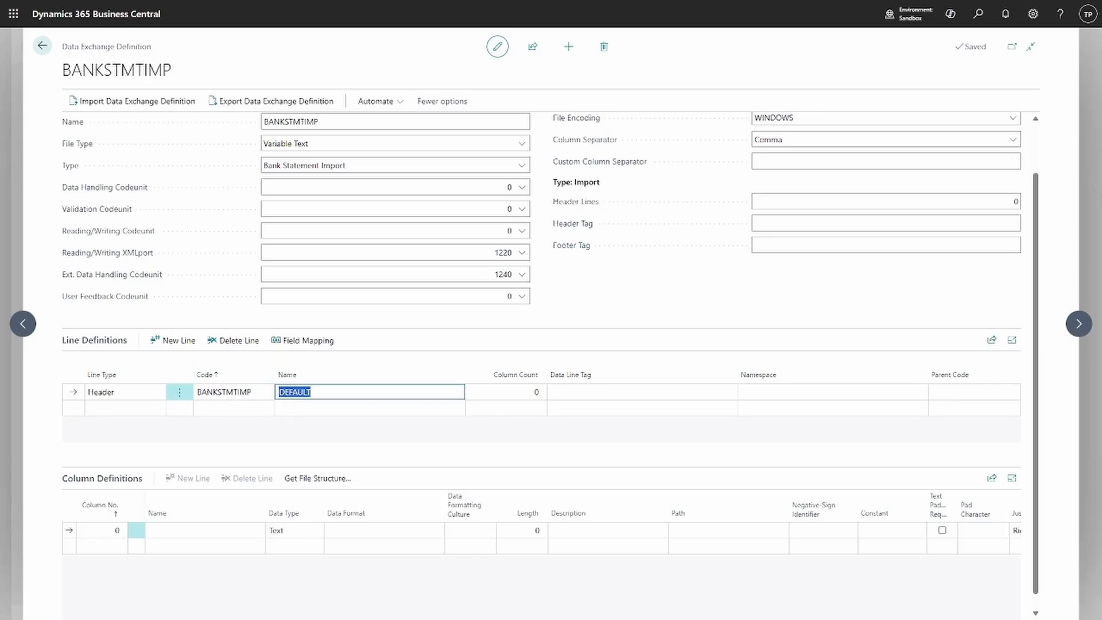
pyautogui.write('BANKSTMTIMP')
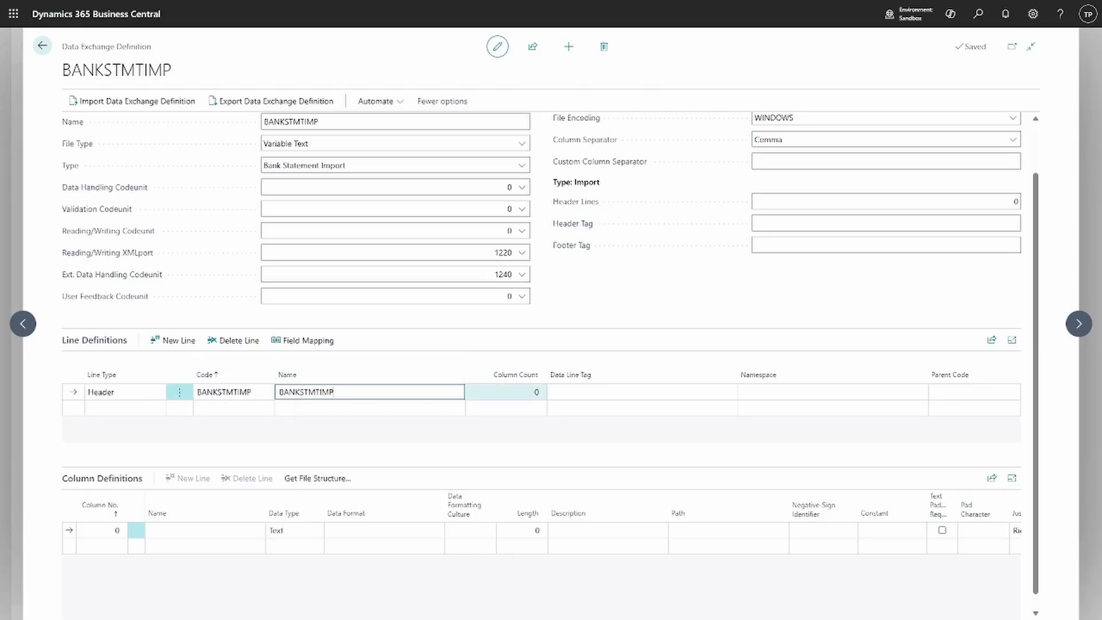
pyautogui.press('Tab')
pyautogui.write('3')
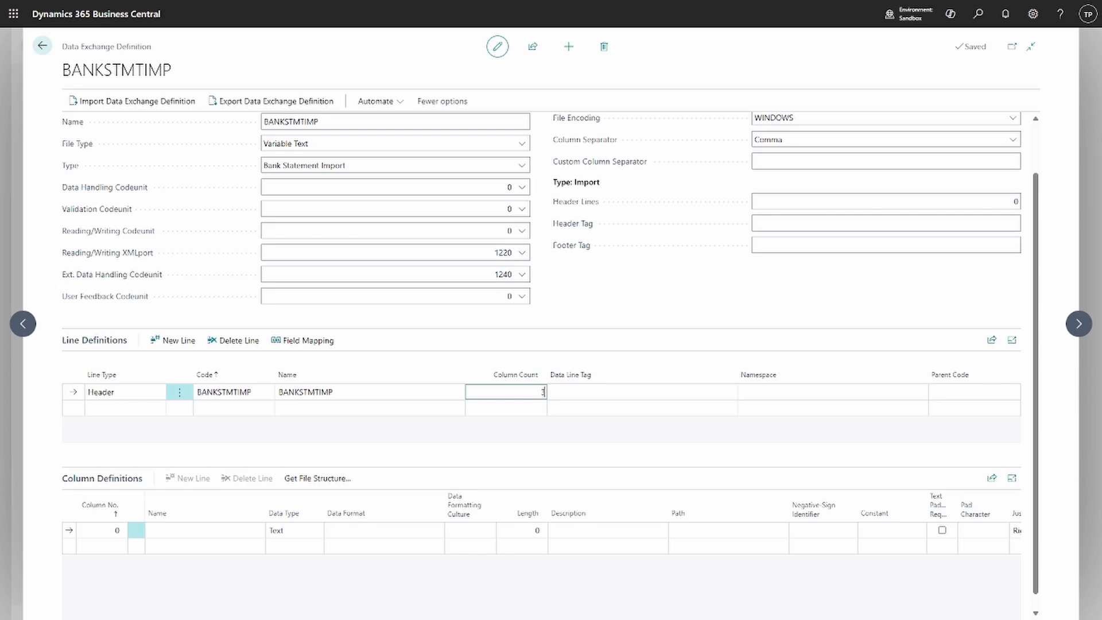
# Add column definition 1 with the name Date and the data type Date
pyautogui.scroll(-1, 230, 494)
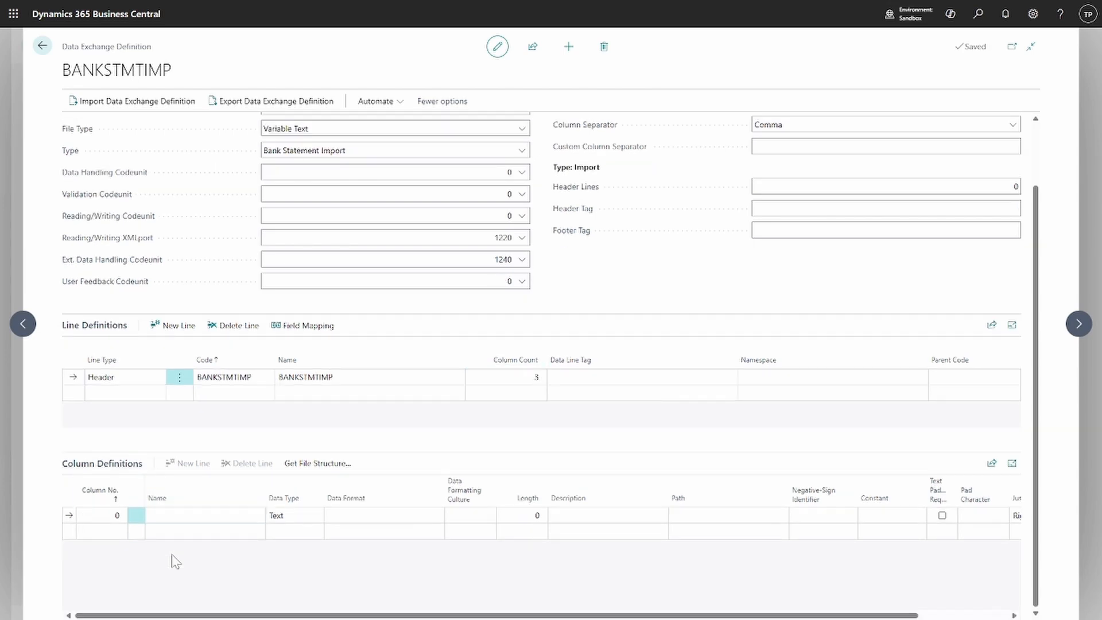
pyautogui.click(103, 516)
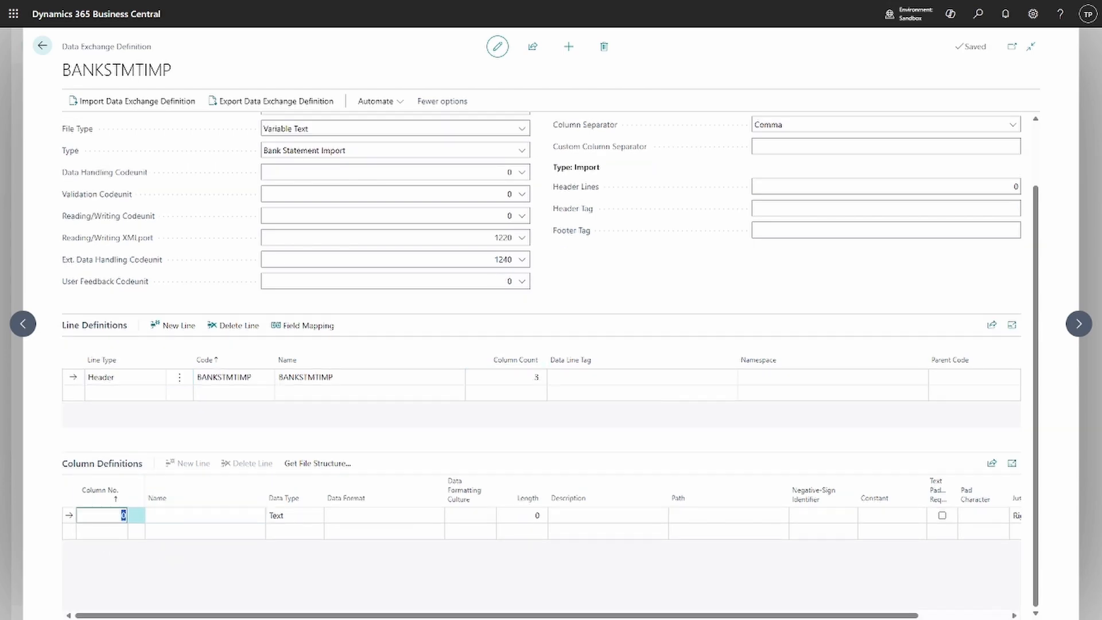
pyautogui.write('1')
pyautogui.press('Tab')
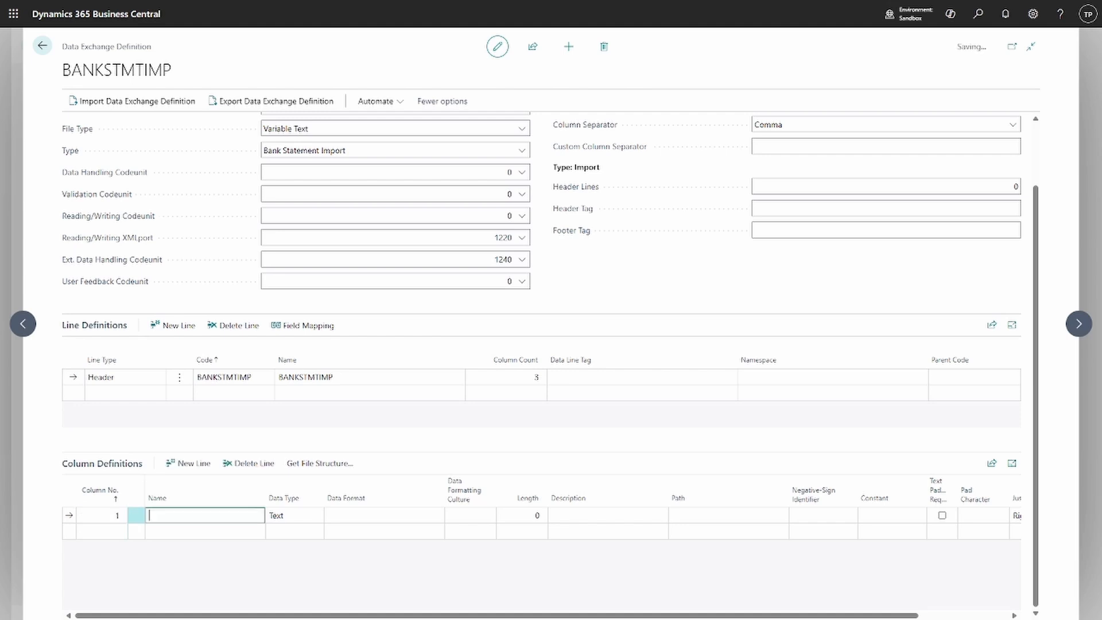
pyautogui.write('Date')
pyautogui.press('Tab')
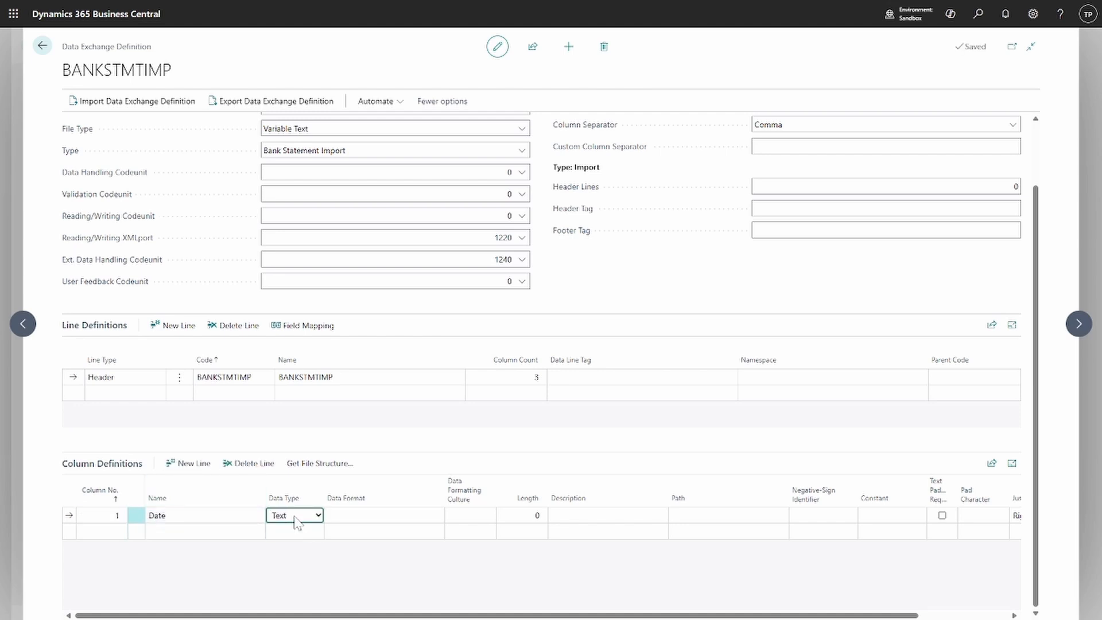
pyautogui.click(295, 517)
pyautogui.click(294, 542)
pyautogui.press('Tab')
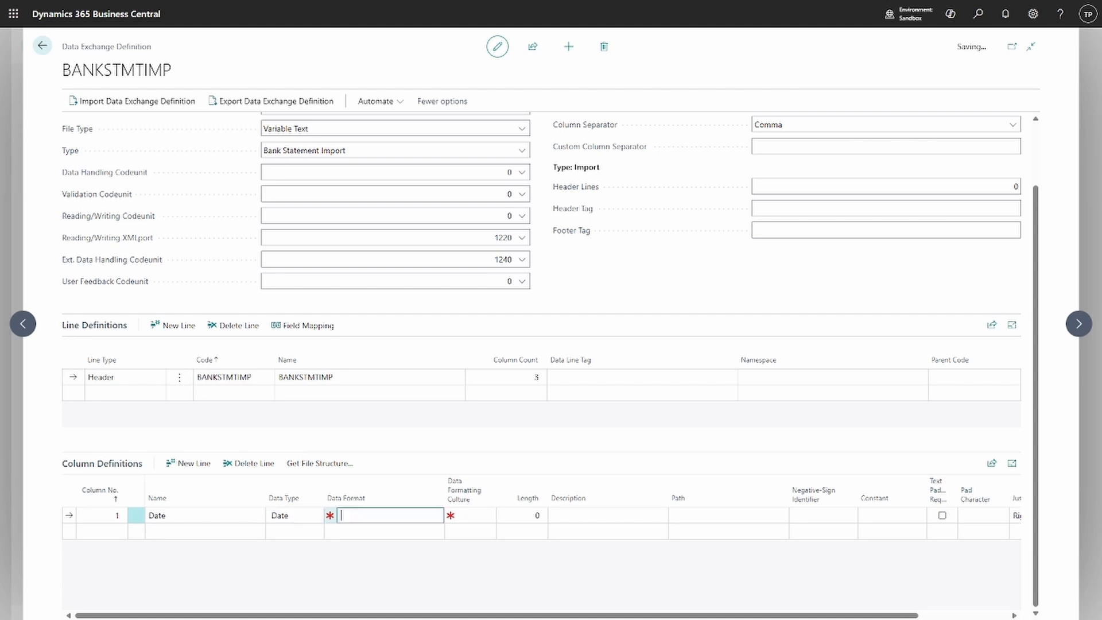
# Set the Date column's data format to MM-dd-yyyy, its data formatting culture to en-Us and its length to 8
pyautogui.write('MM-dd-yyyy')
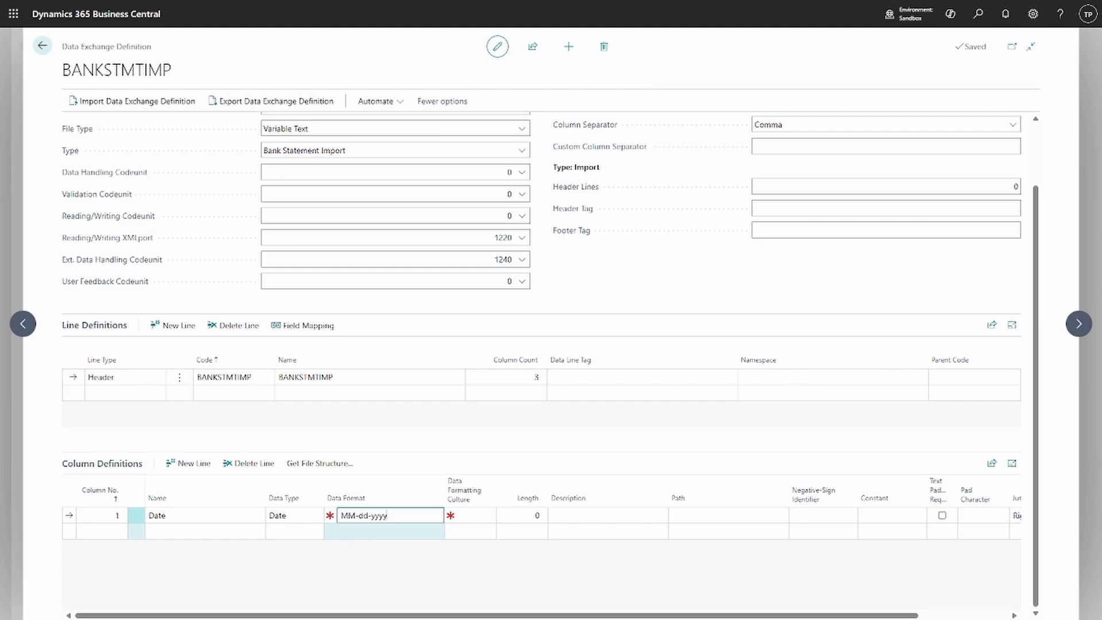
pyautogui.click(476, 516)
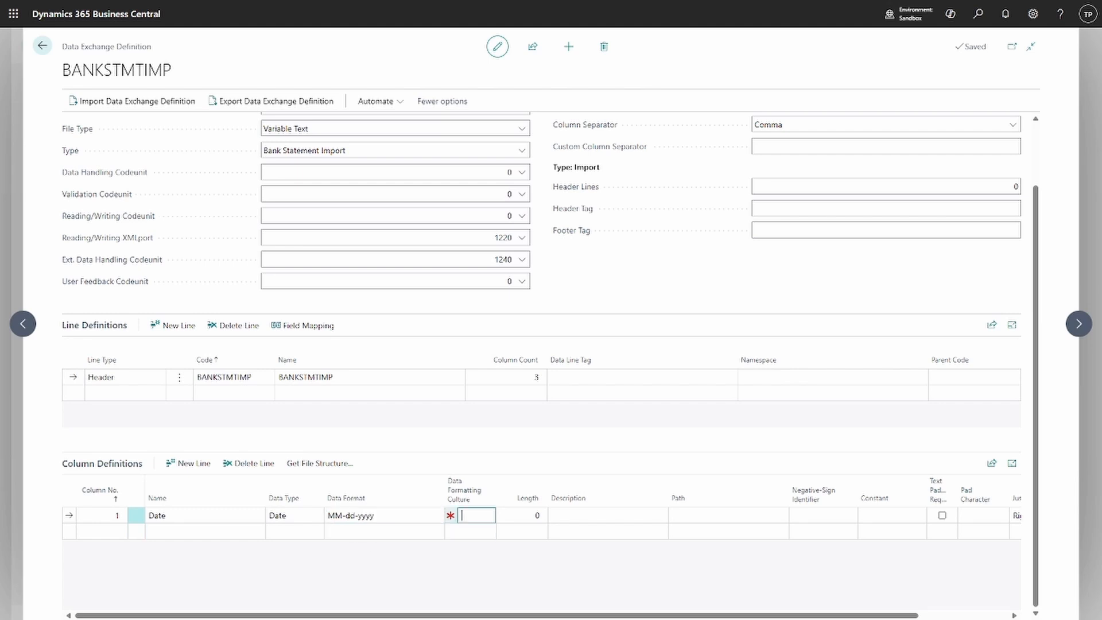
pyautogui.write('en-Us')
pyautogui.press('Tab')
pyautogui.write('8')
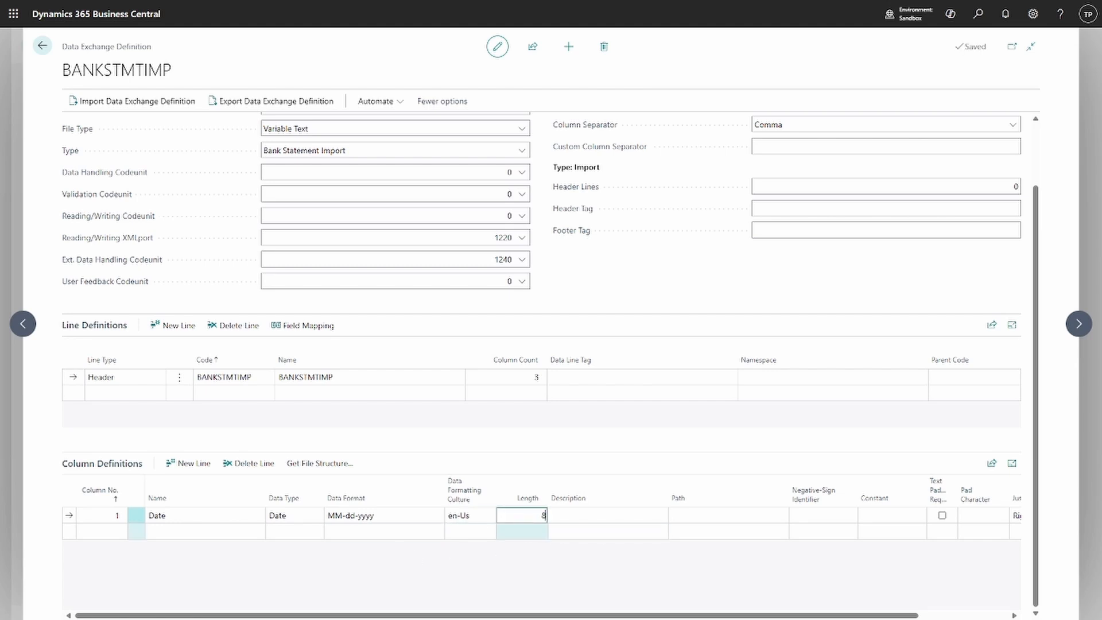
# Add column definition 2 with the name Description
pyautogui.click(113, 532)
pyautogui.write('2')
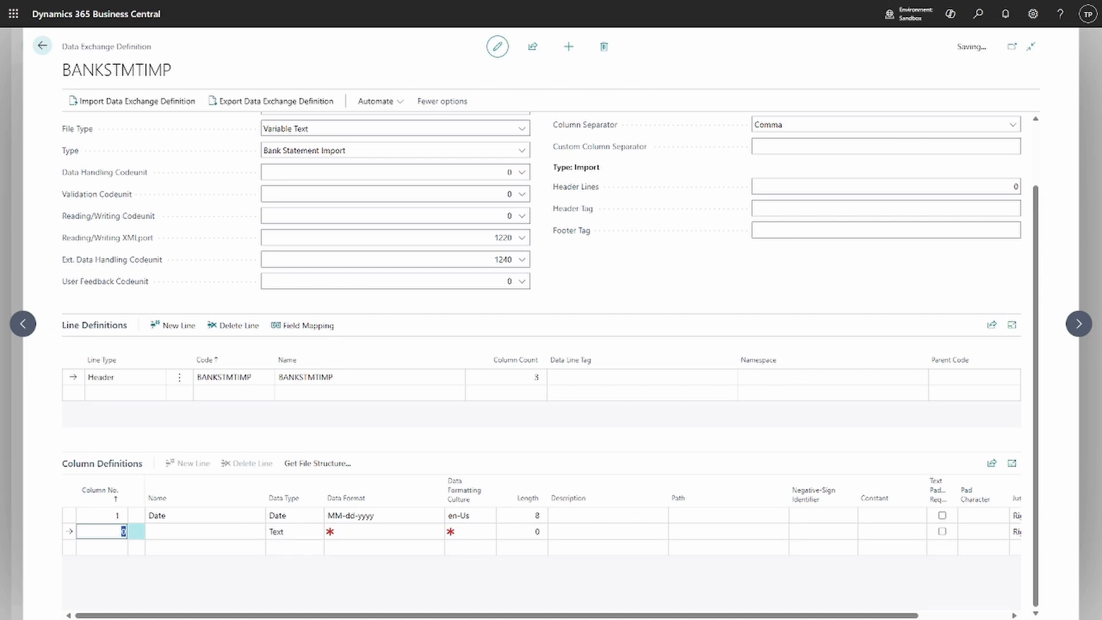
pyautogui.press('Tab')
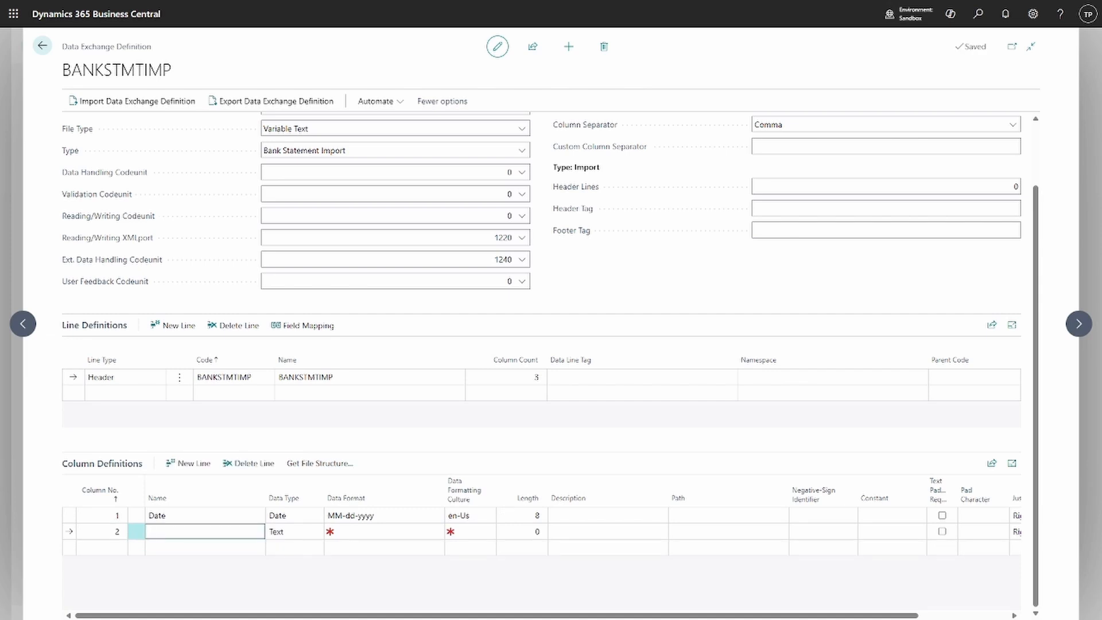
pyautogui.write('Description')
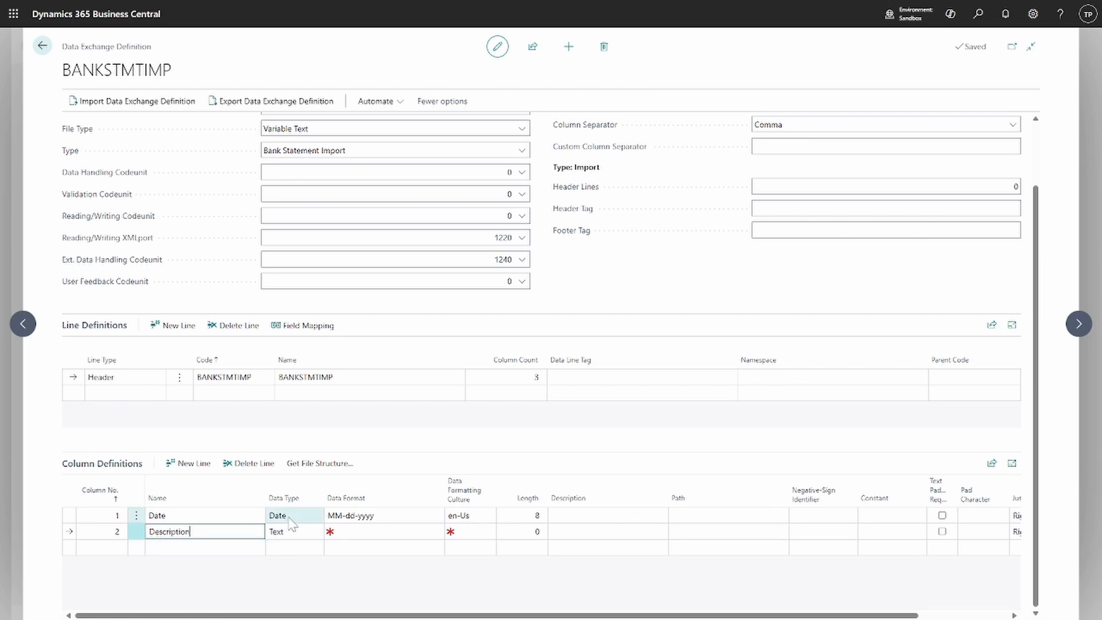
# Add column definition 3 with the name Amount, the data type Decimal and the data formatting culture en-Us
pyautogui.click(119, 551)
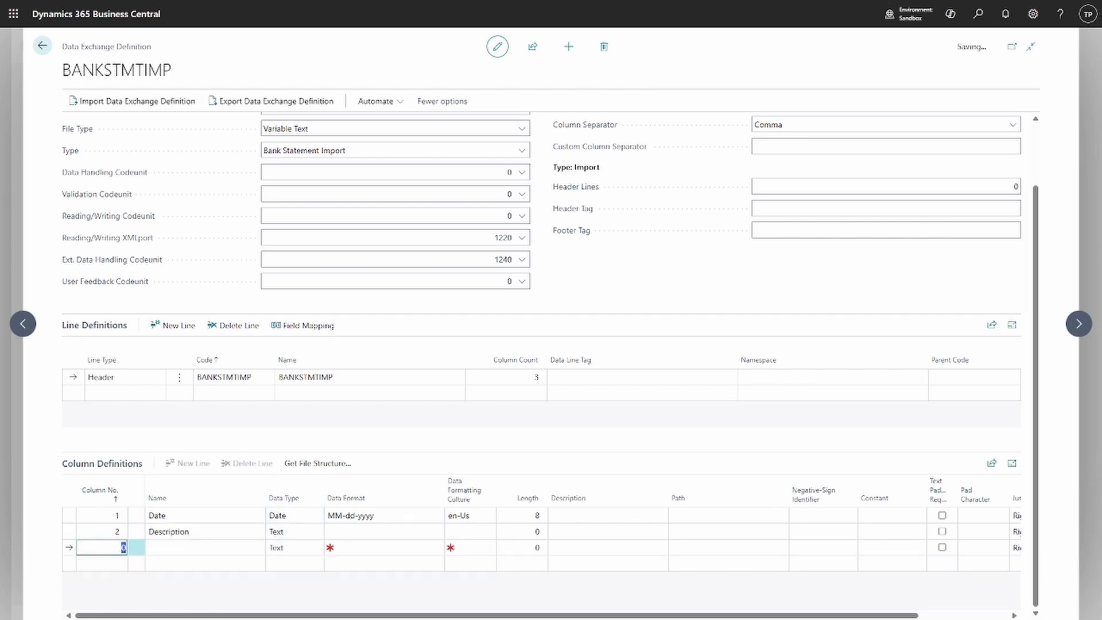
pyautogui.press('Tab')
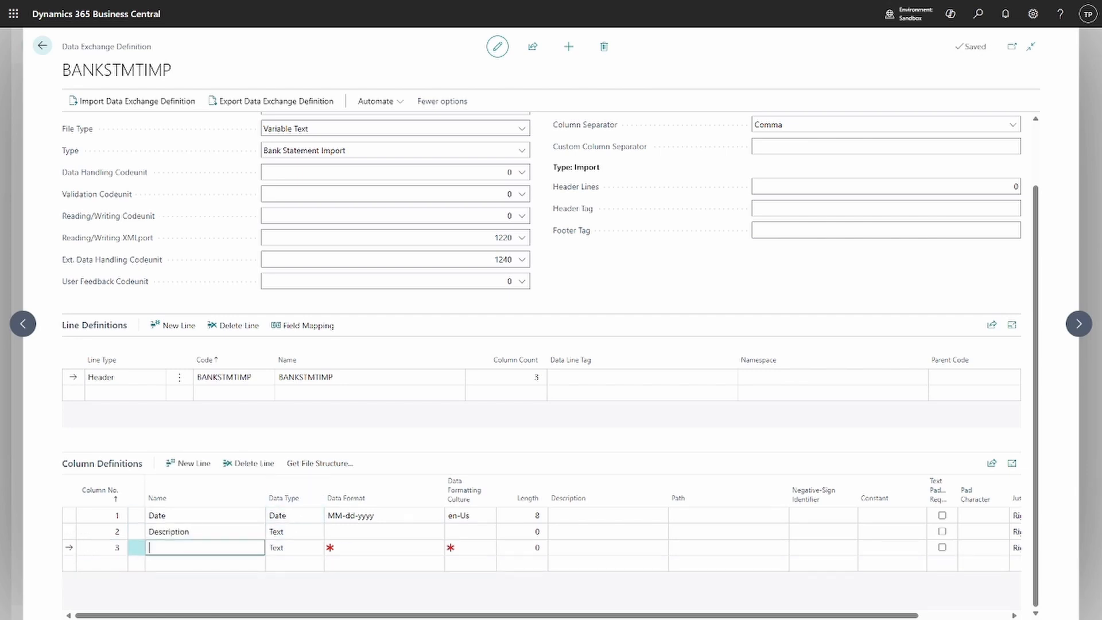
pyautogui.write('Amount')
pyautogui.click(299, 551)
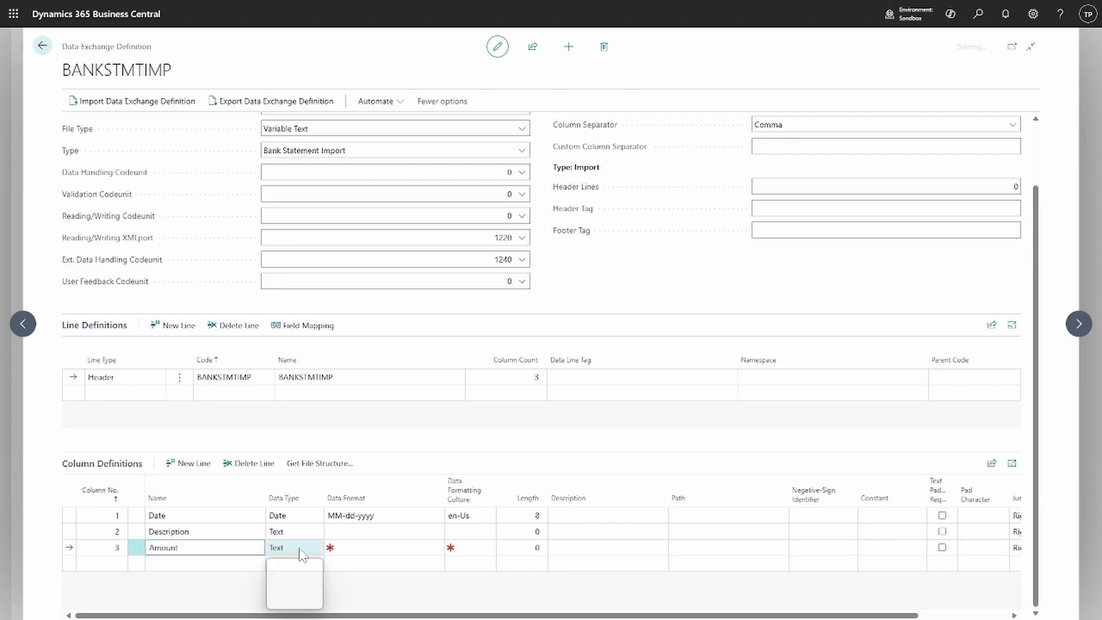
pyautogui.click(296, 580)
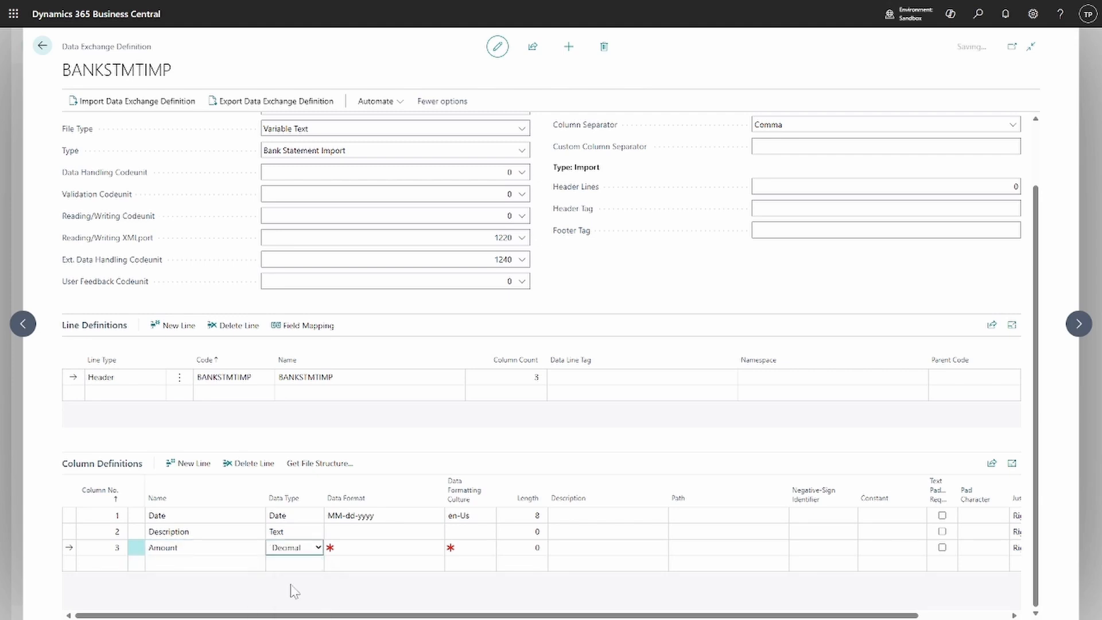
pyautogui.click(466, 548)
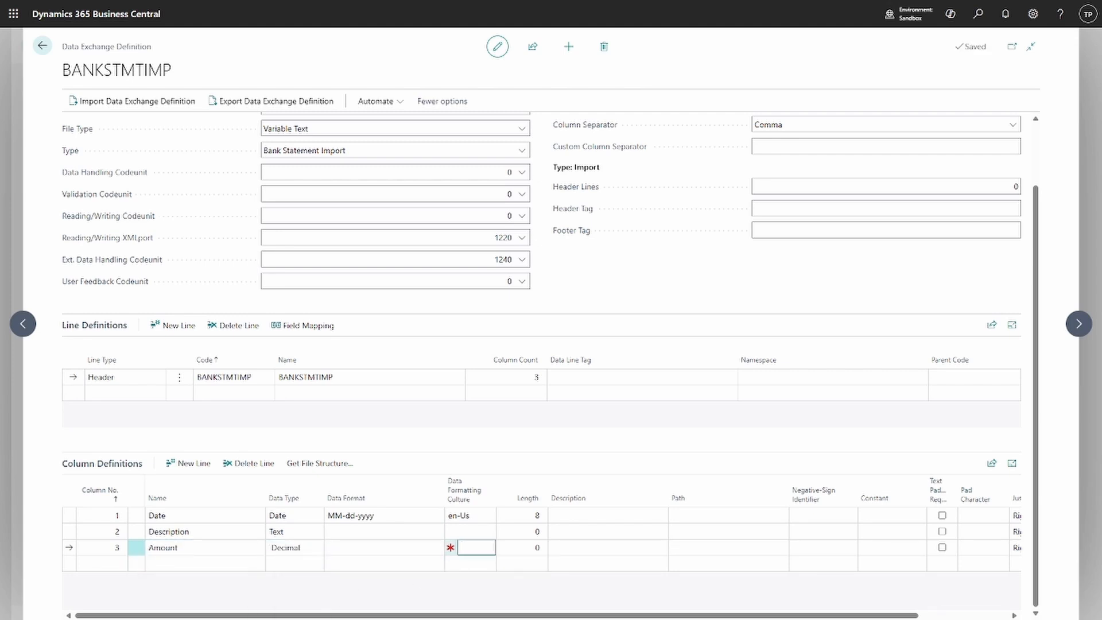
pyautogui.write('en-Us')
pyautogui.click(543, 444)
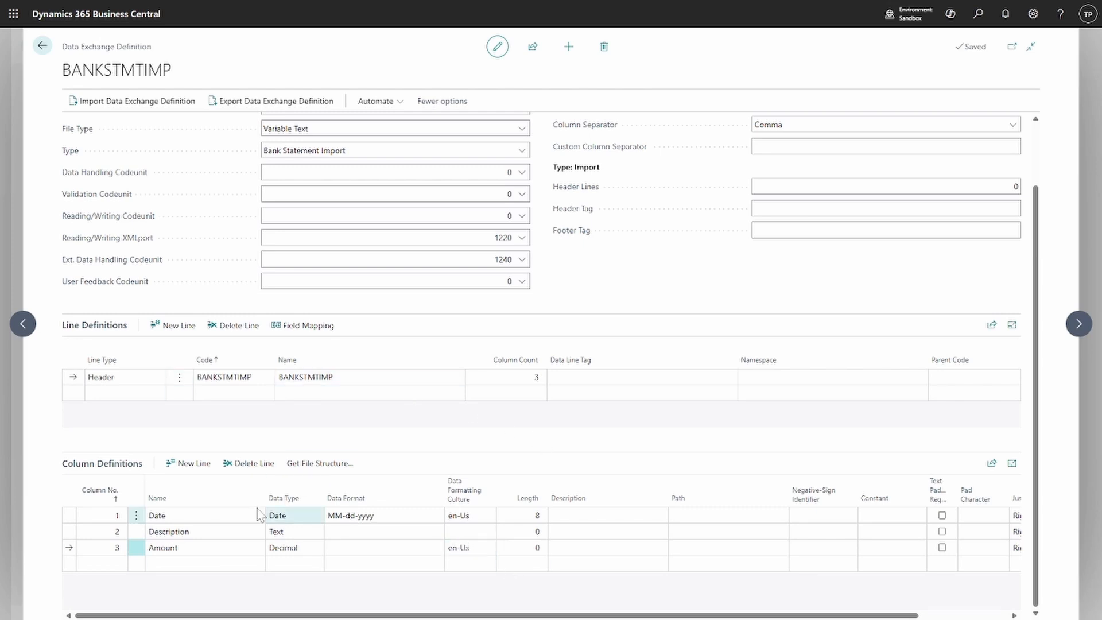
# Create a field mapping for the BANKSTMTIMP line definition with table ID 274, Bank Acc. Reconciliation Line
pyautogui.click(310, 325)
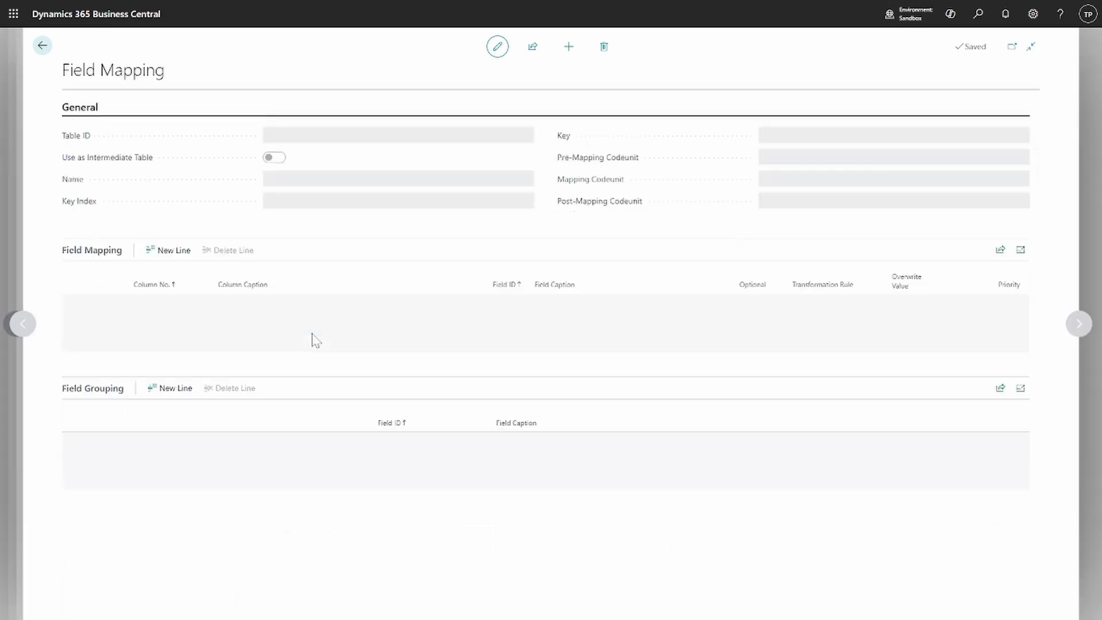
pyautogui.click(568, 47)
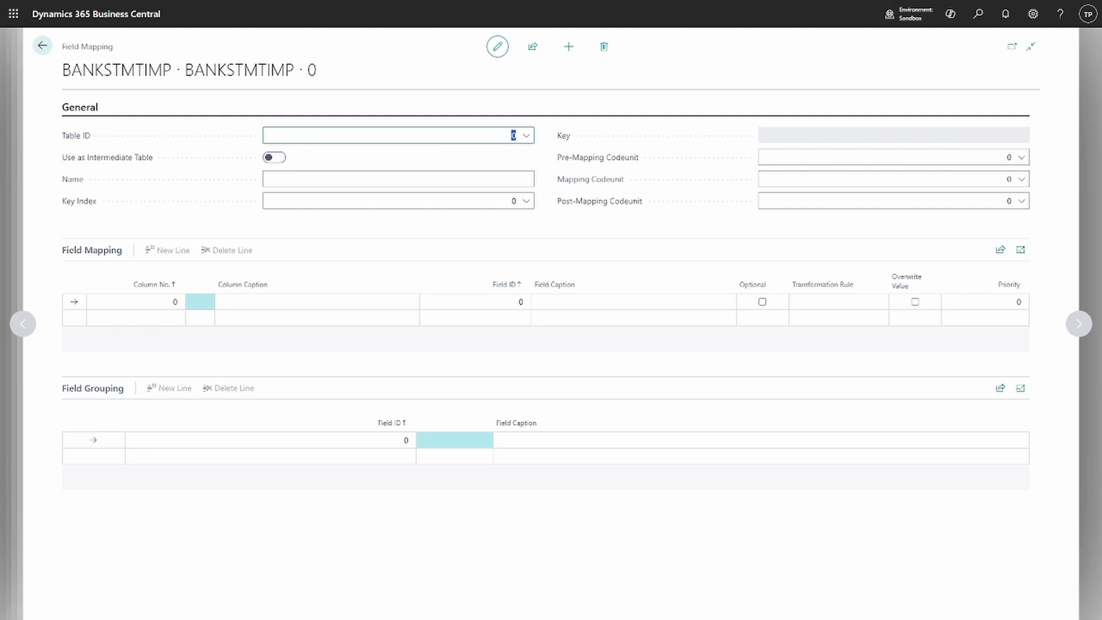
pyautogui.write('274')
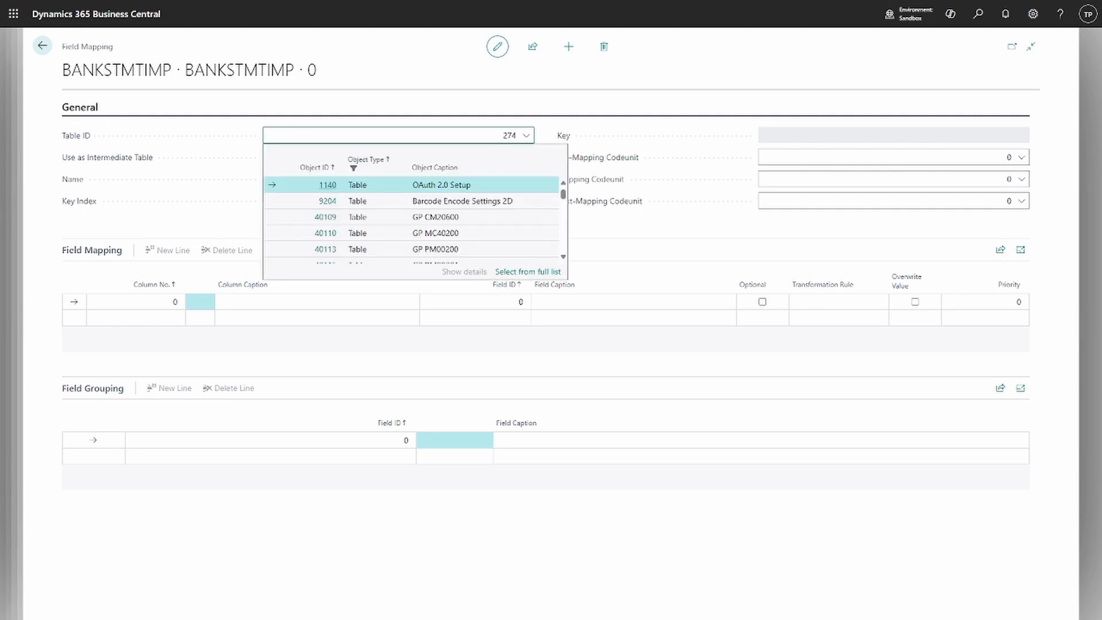
pyautogui.click(336, 186)
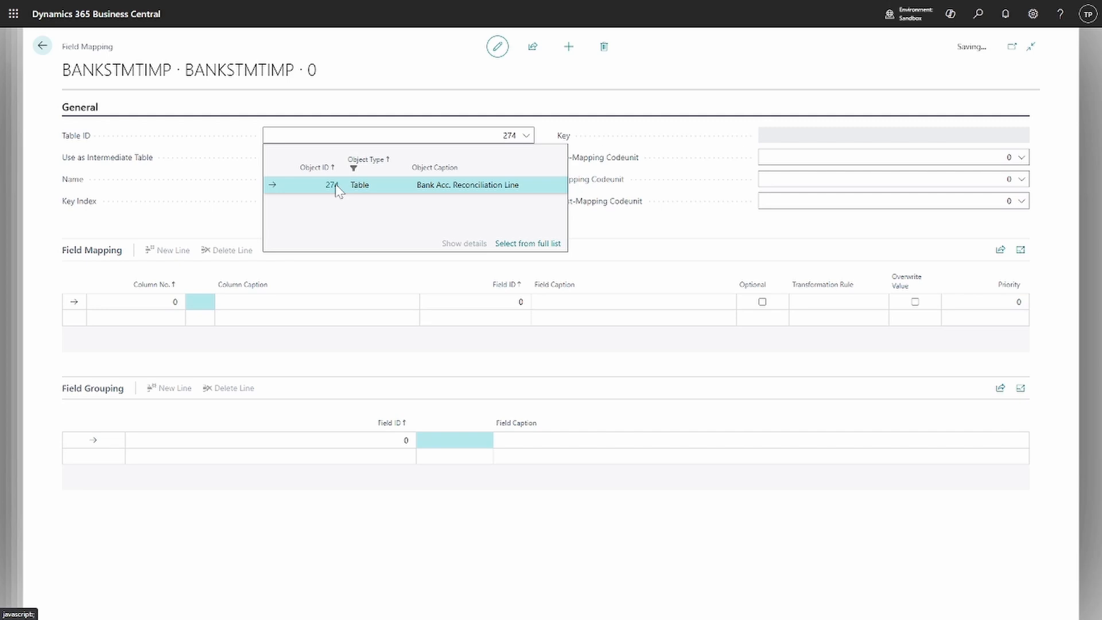
pyautogui.click(337, 182)
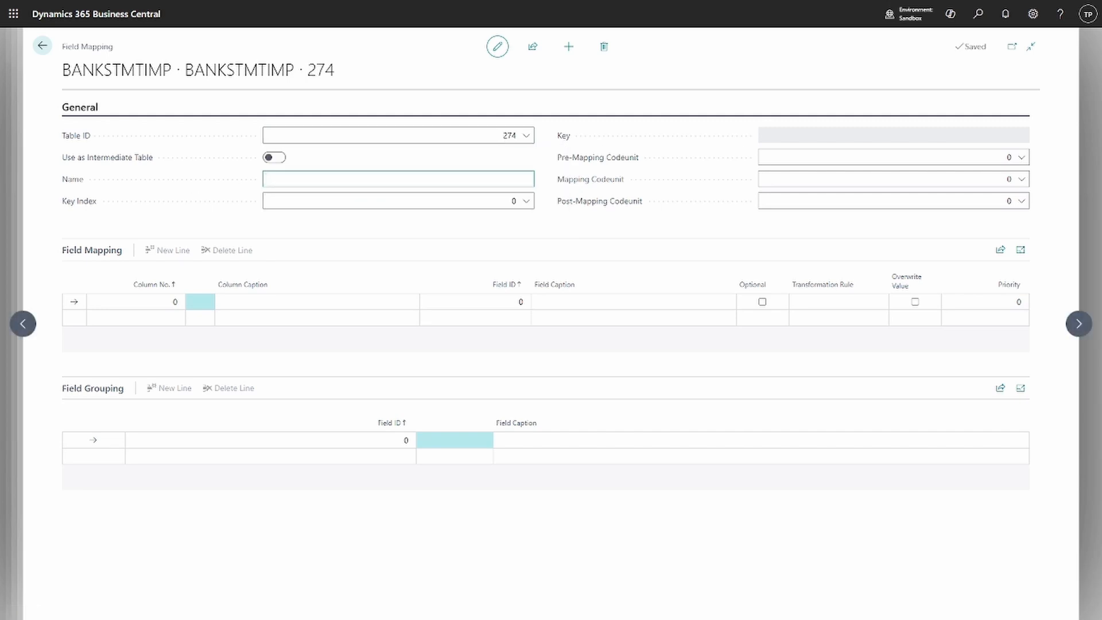
# Name the field mapping BANKSTMTIMP and set its mapping codeunit to 1248, Process Bank Acc. Rec Lines
pyautogui.write('BANKSTMTIMP')
pyautogui.click(868, 181)
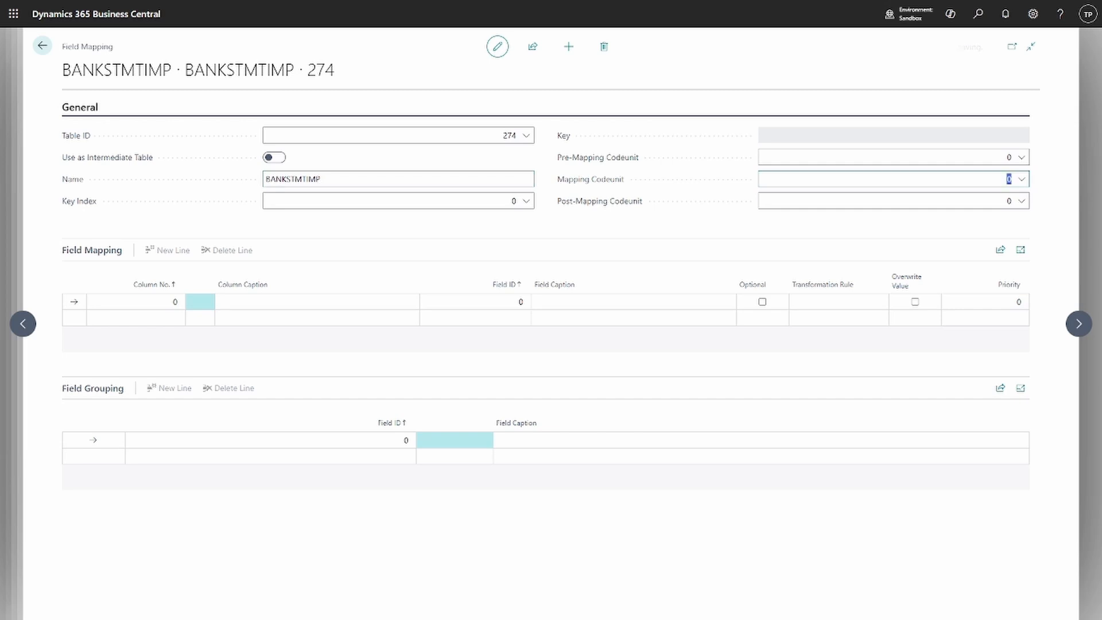
pyautogui.write('1248')
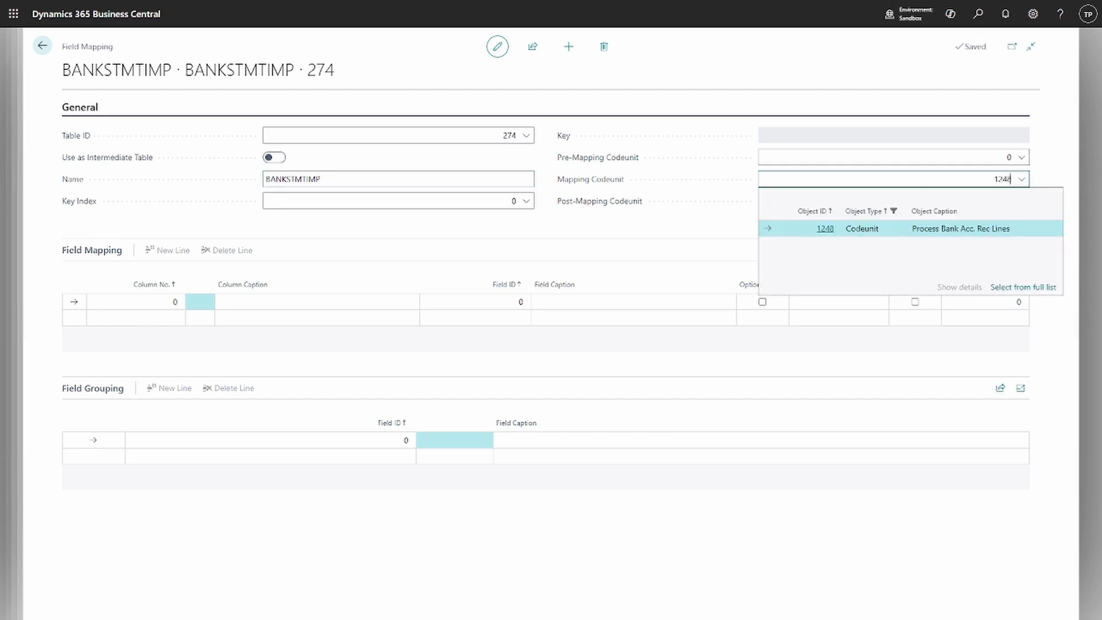
pyautogui.click(826, 230)
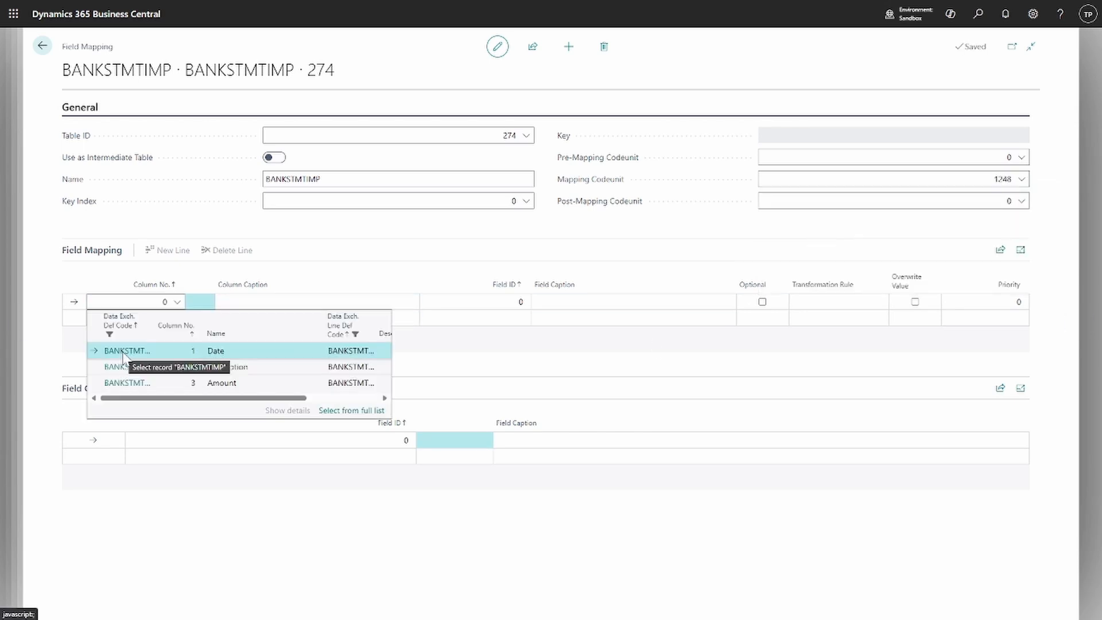
# Map column 1, Date, to field 5, Transaction Date
pyautogui.click(124, 353)
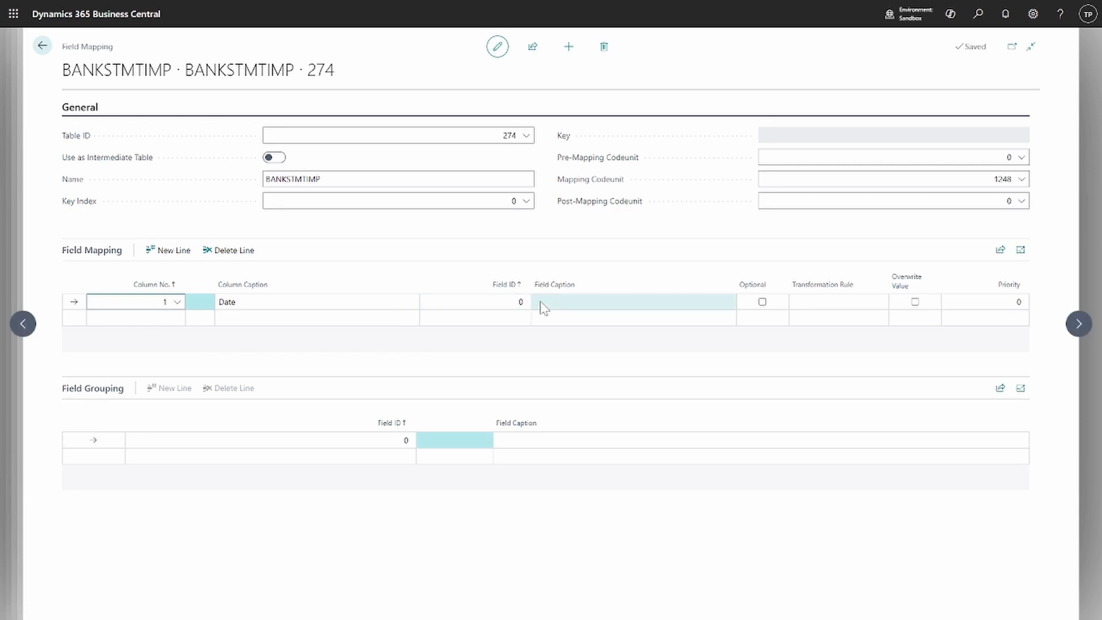
pyautogui.click(527, 308)
pyautogui.click(524, 302)
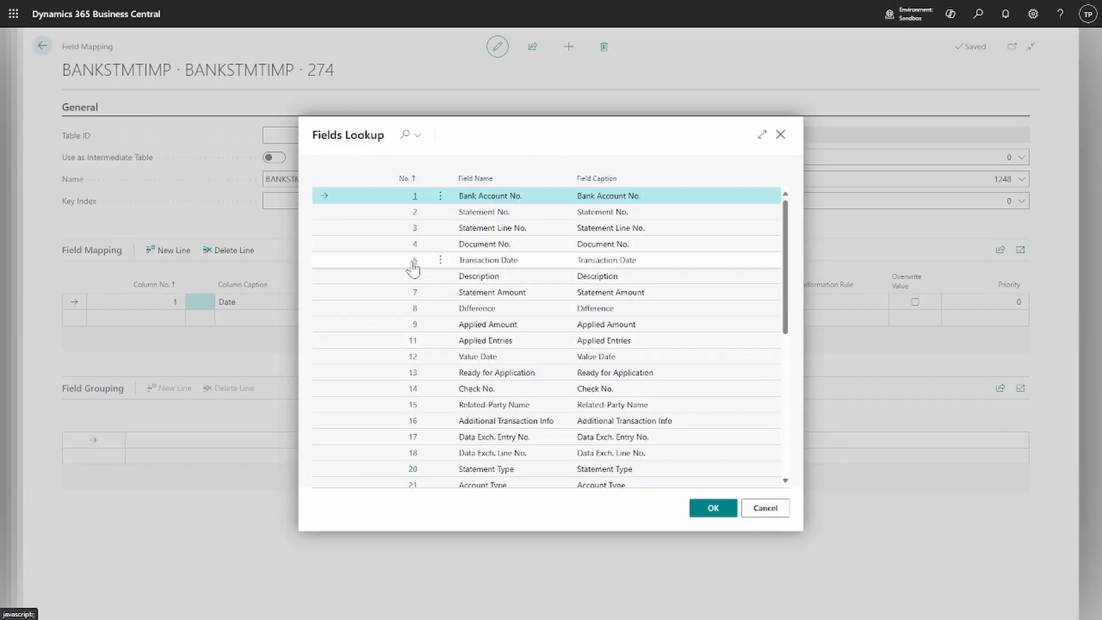
pyautogui.click(414, 266)
pyautogui.click(414, 266)
# Map column 2, Description, to field 6, Description, and column 3, Amount, to field 7, Statement Amount
pyautogui.click(173, 319)
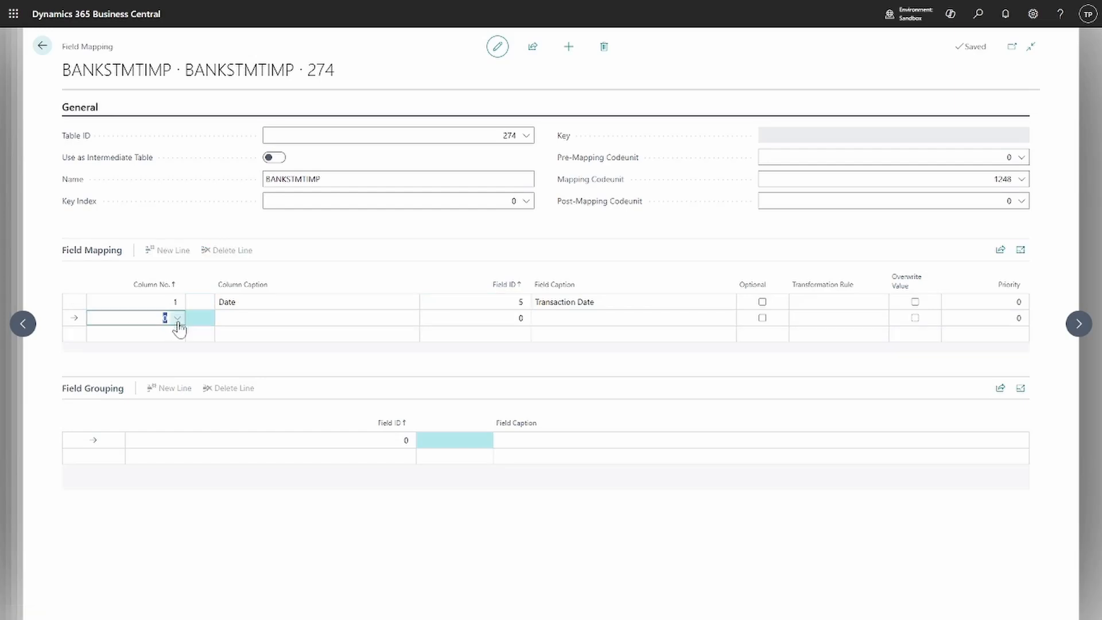
pyautogui.click(178, 318)
pyautogui.click(133, 383)
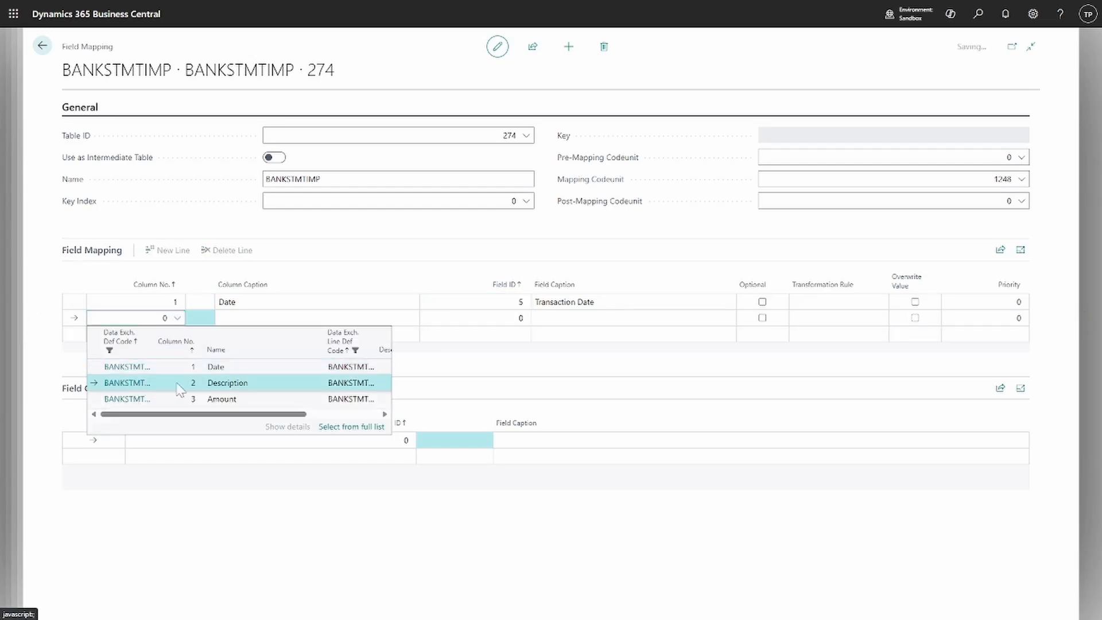
pyautogui.press('Tab')
pyautogui.click(527, 321)
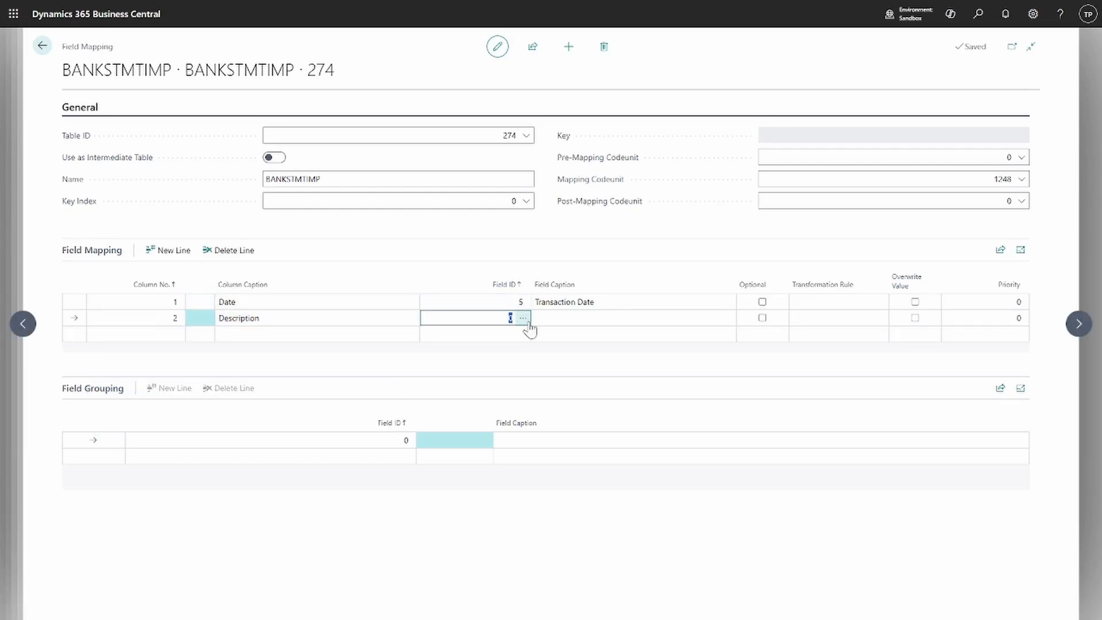
pyautogui.click(524, 321)
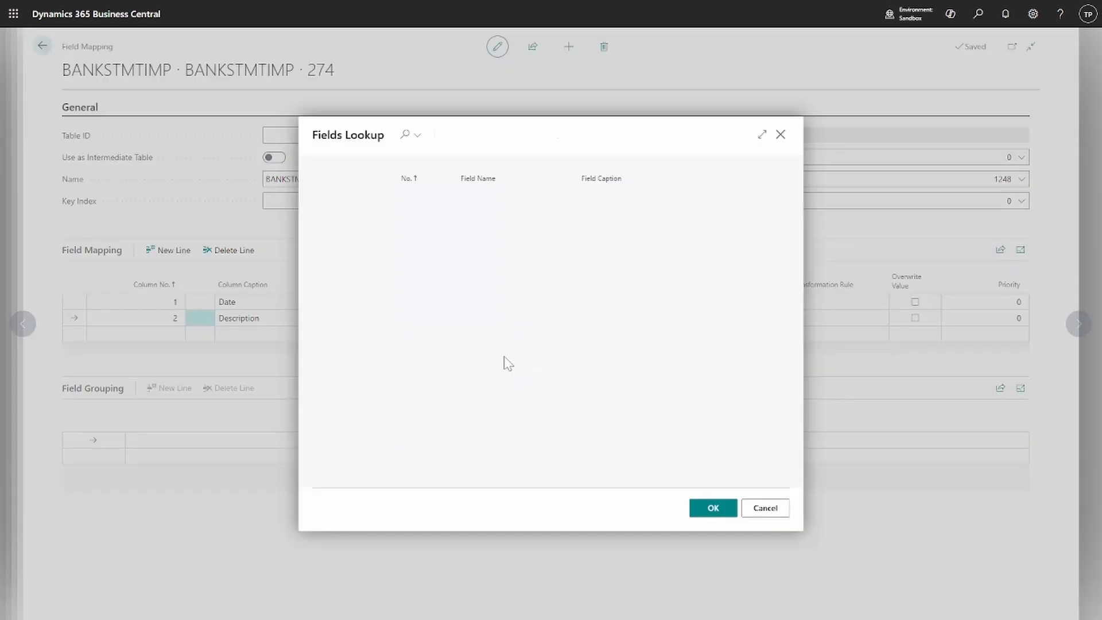
pyautogui.doubleClick(418, 278)
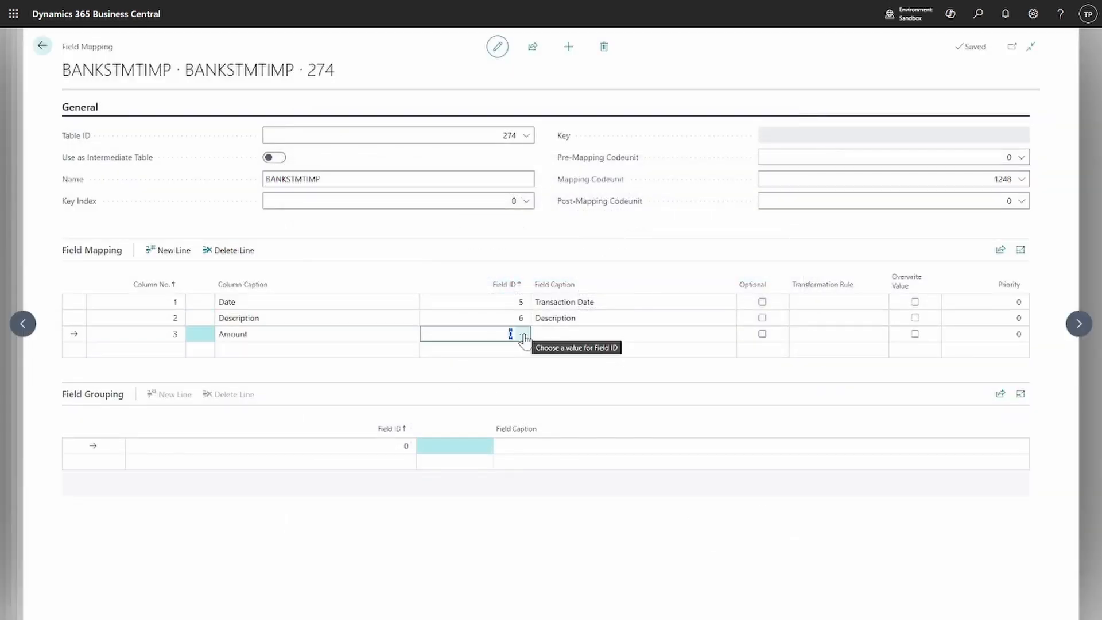
pyautogui.click(524, 336)
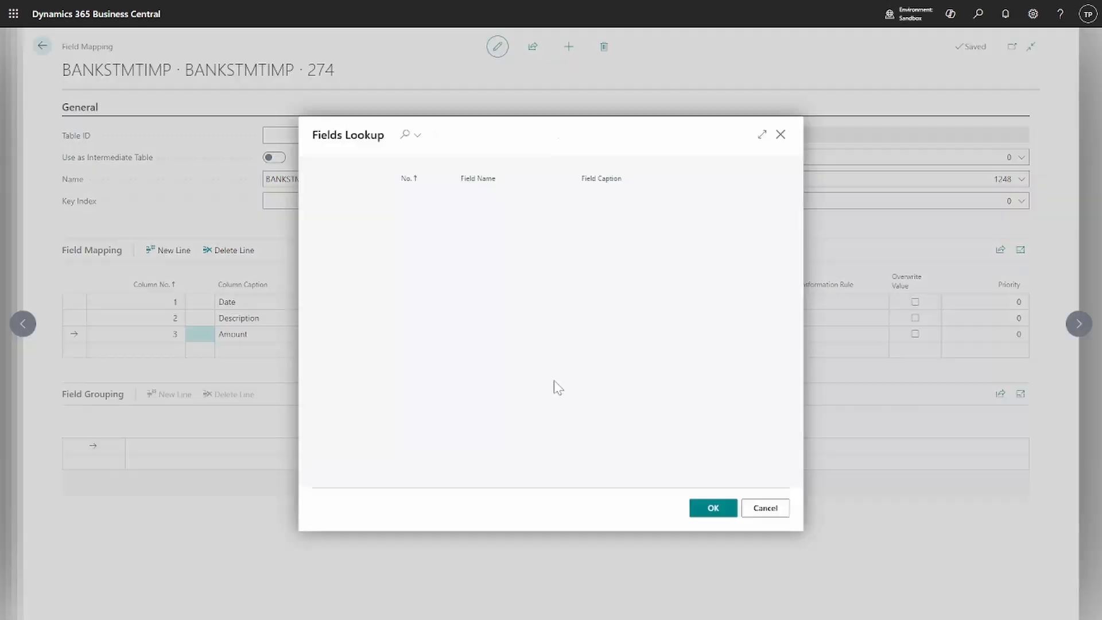
pyautogui.doubleClick(422, 294)
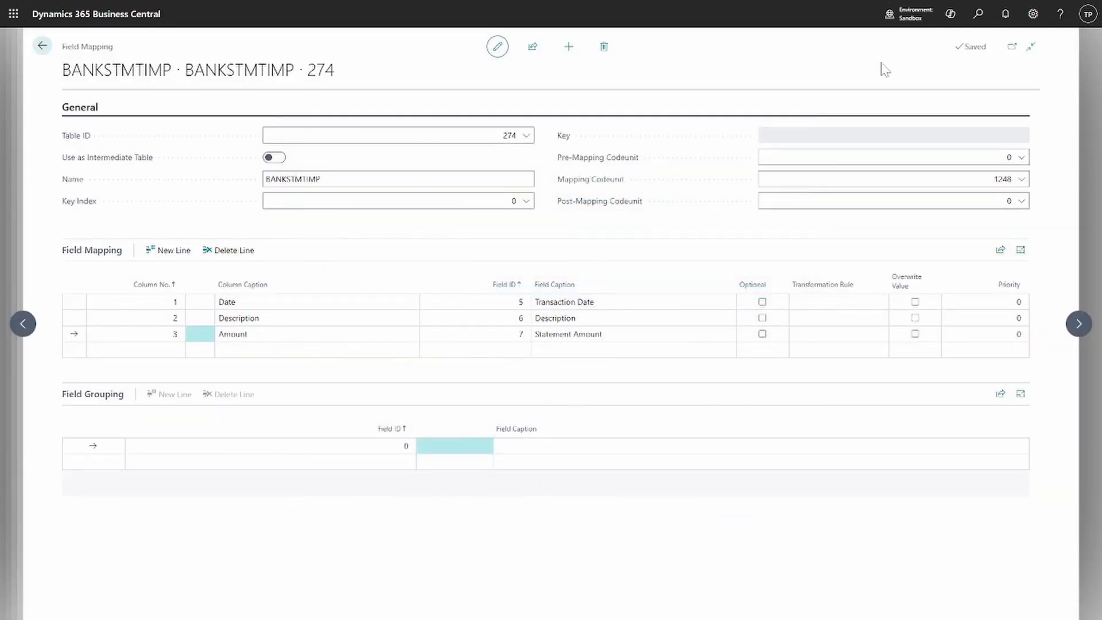
# Search for "bank export" and open the Bank Export/Import Setup page
pyautogui.click(979, 16)
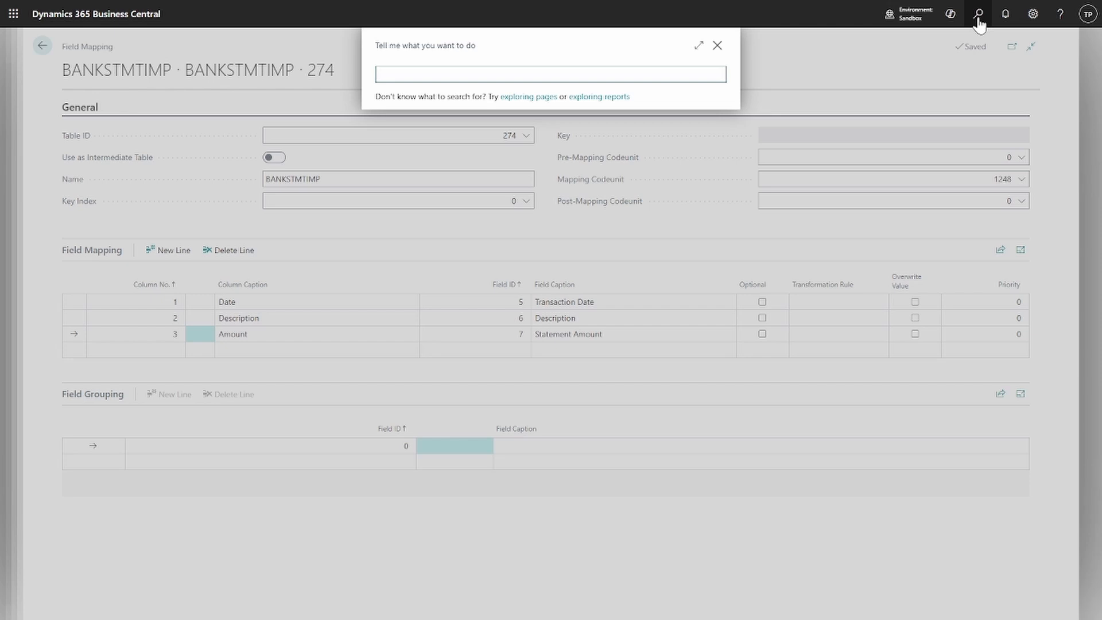
pyautogui.write('bank')
pyautogui.write('xport')
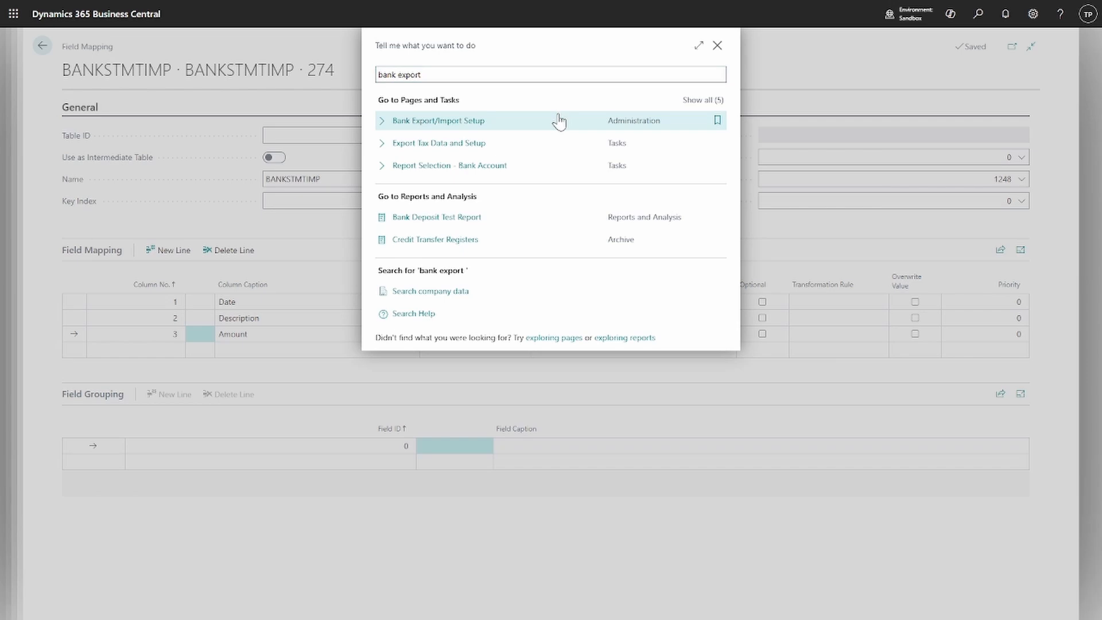
pyautogui.click(559, 122)
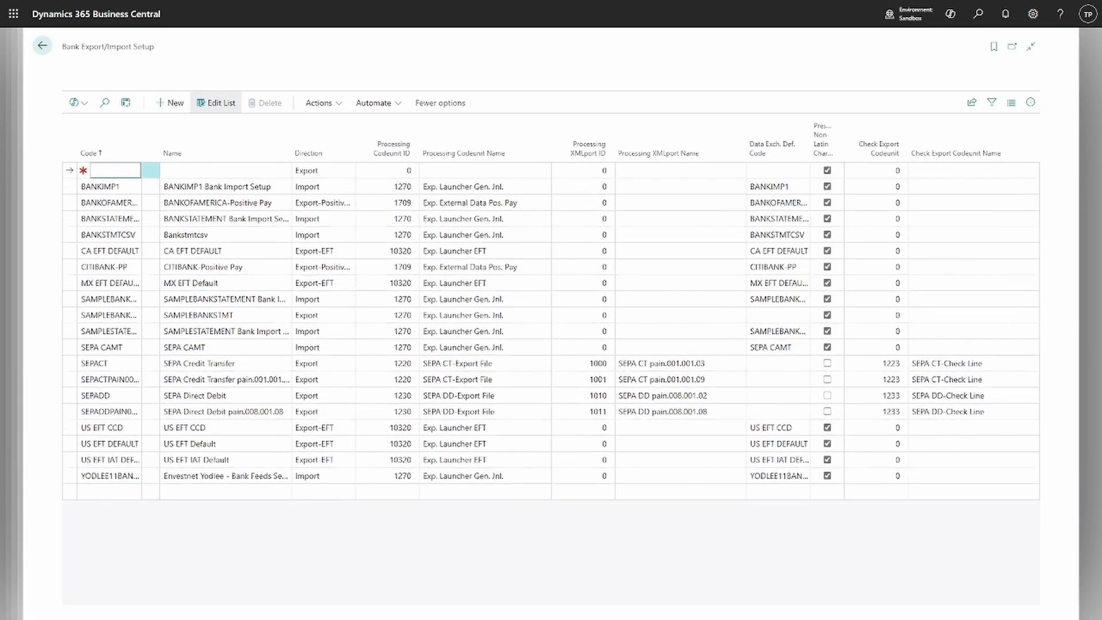
# Fill in a new setup line with the code and name BANKSTMTIMP and the direction Import
pyautogui.write('BANKSTMTIMP')
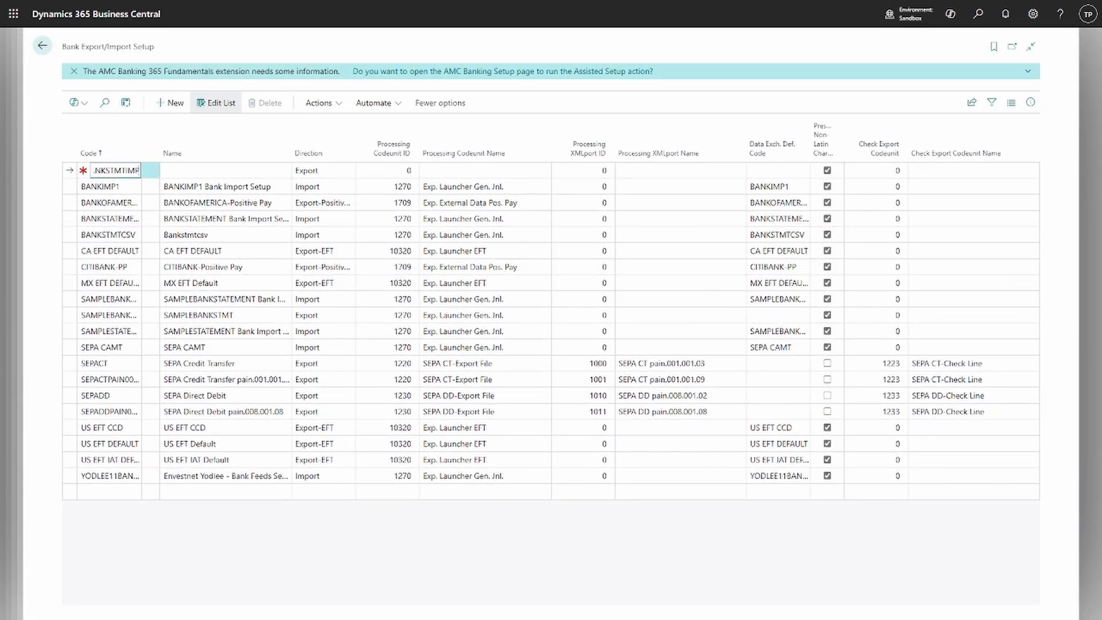
pyautogui.press('Tab')
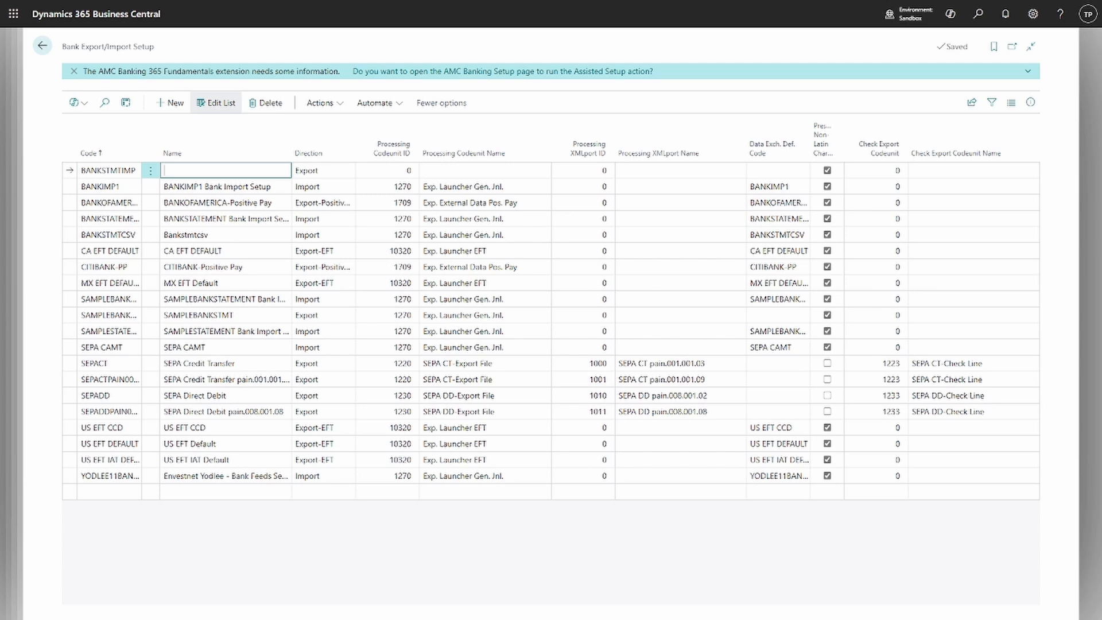
pyautogui.write('BANKSTMTIMP')
pyautogui.click(321, 170)
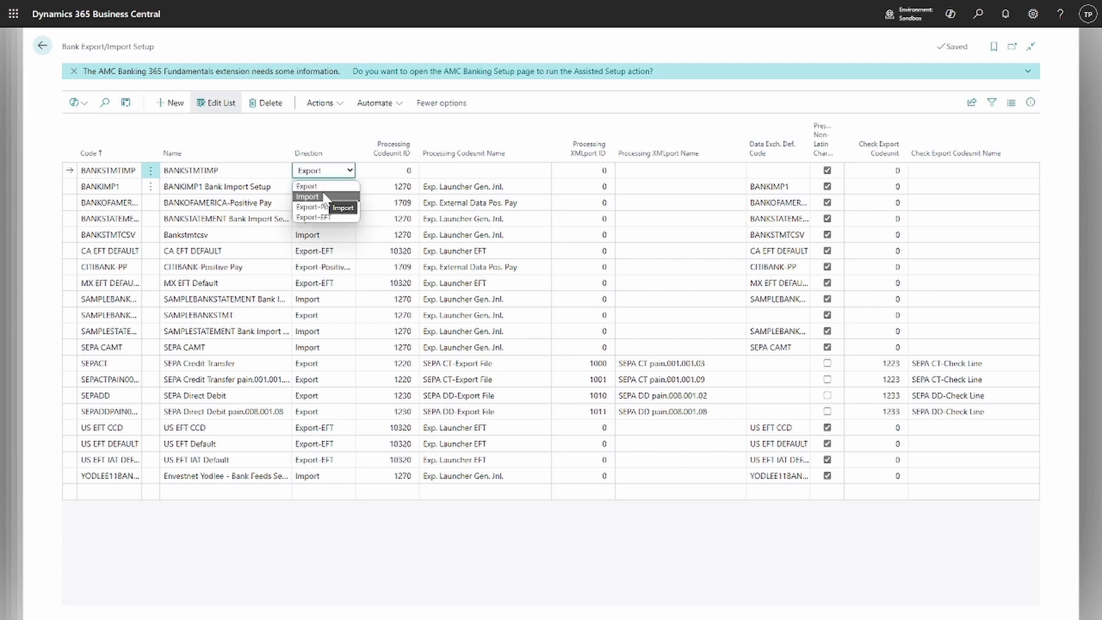
pyautogui.click(323, 199)
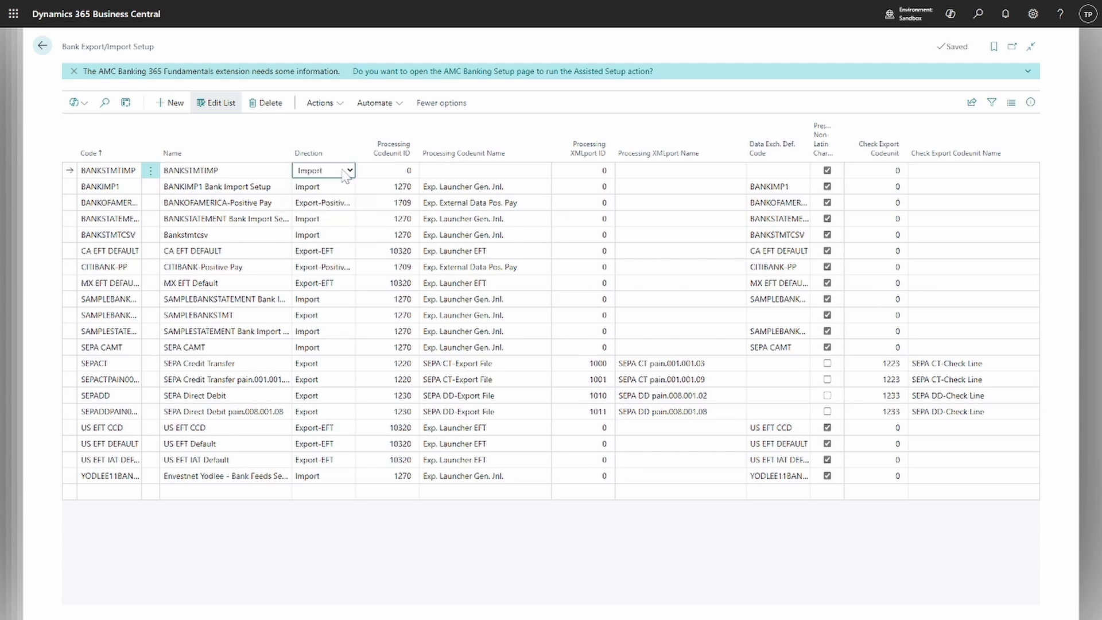
# Set the BANKSTMTIMP line's processing codeunit ID to 1270 and its data exchange definition code to BANKSTMTIMP
pyautogui.click(405, 170)
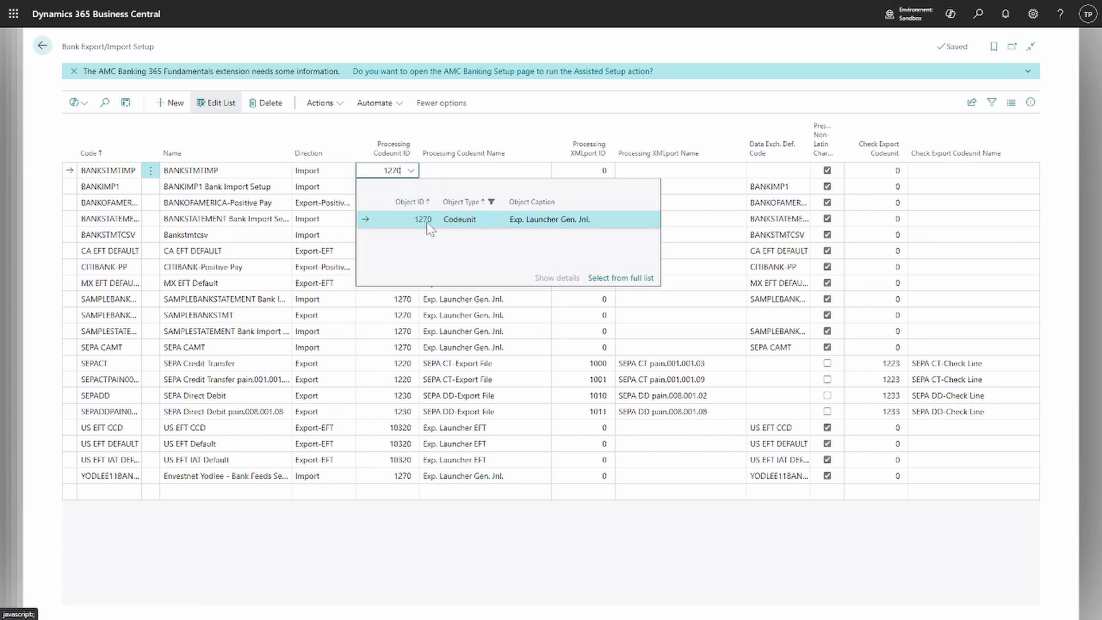
pyautogui.click(428, 223)
pyautogui.click(801, 172)
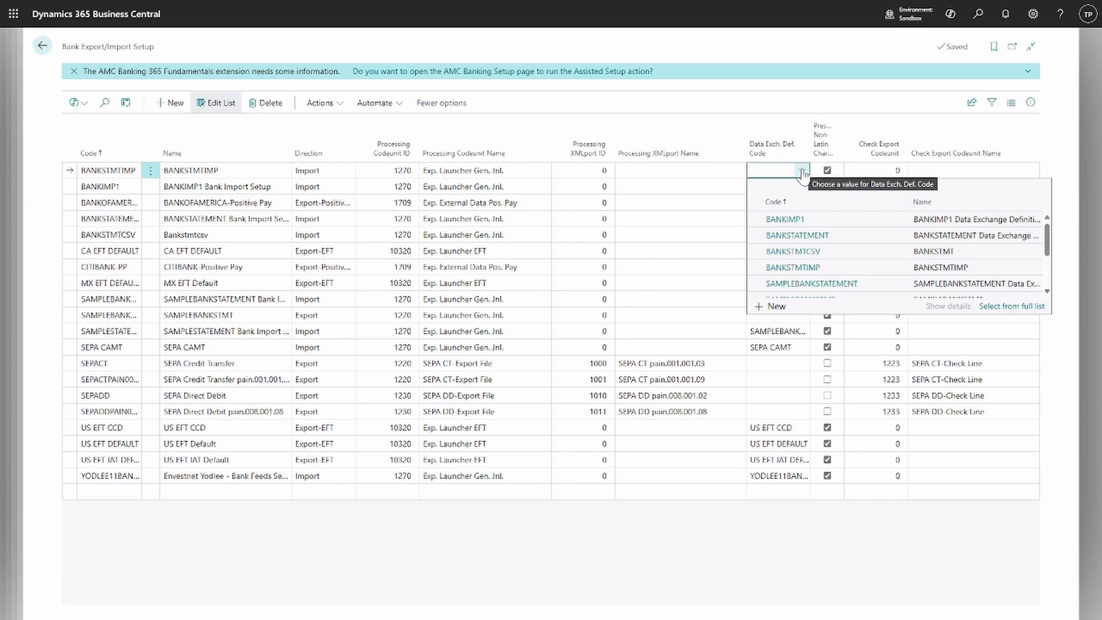
pyautogui.click(807, 268)
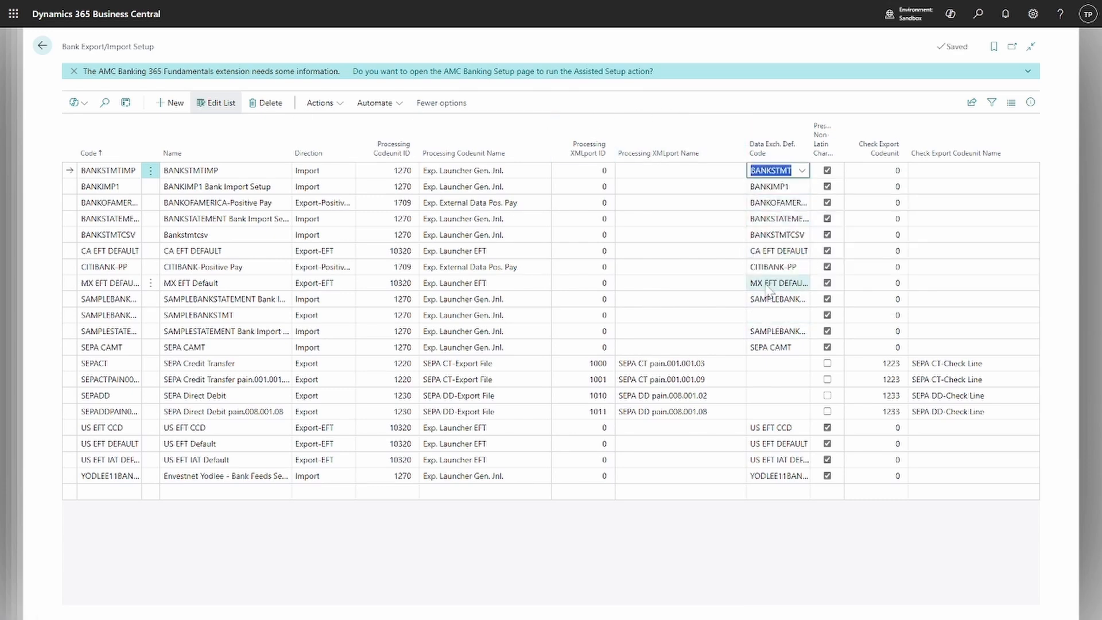
# Search for "bank accounts", open the Bank Accounts list and open the card of the CHECKING account
pyautogui.click(979, 14)
pyautogui.write('bank accoun')
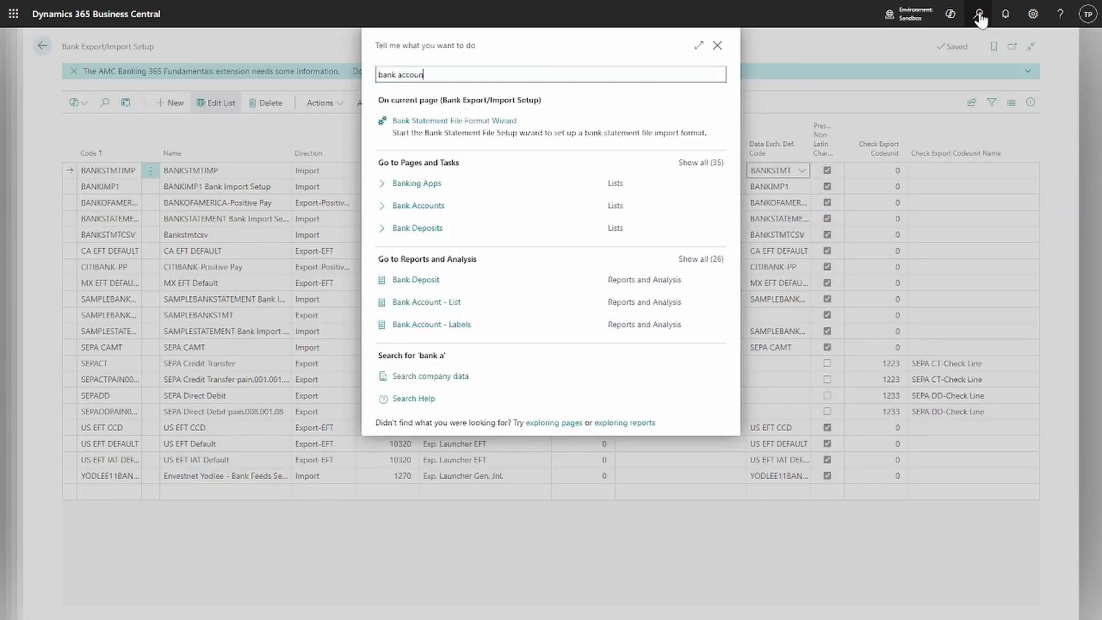
pyautogui.write('ts')
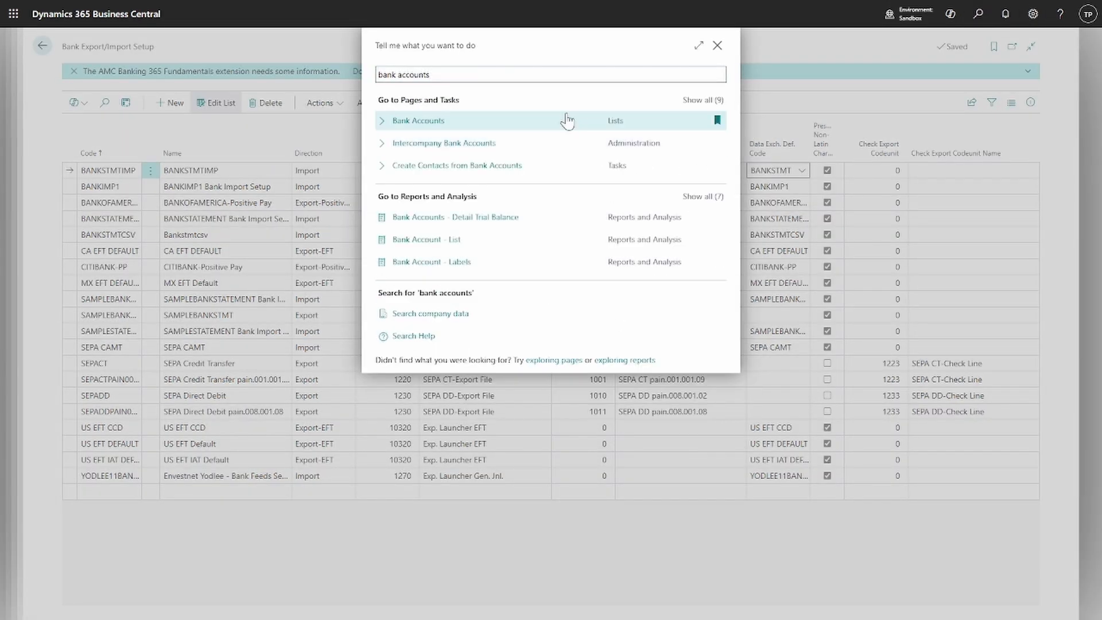
pyautogui.click(566, 115)
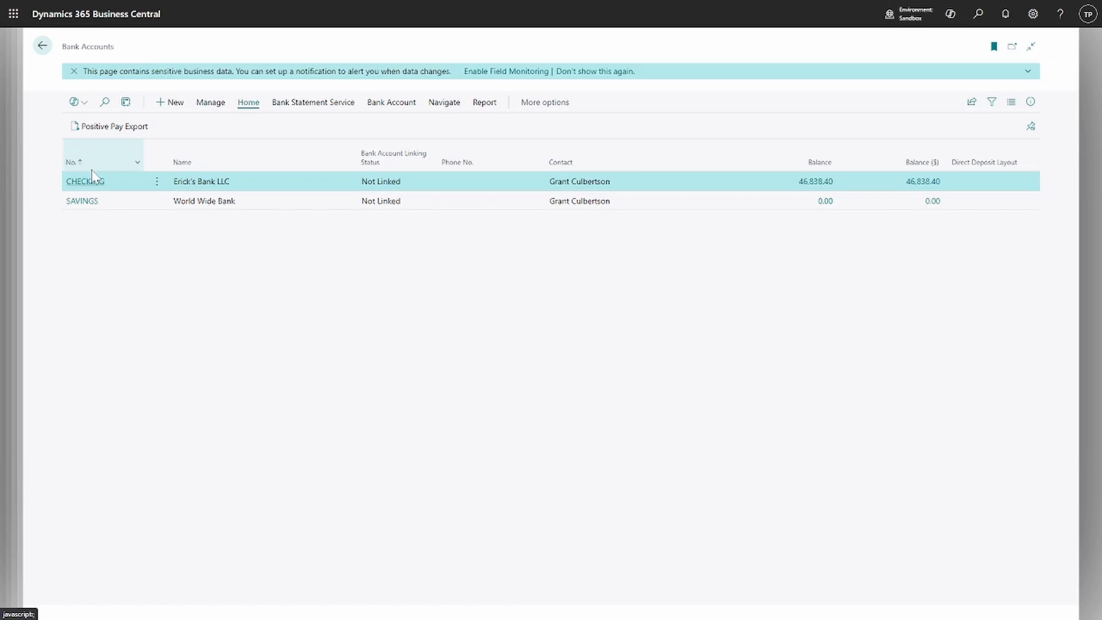
pyautogui.click(86, 183)
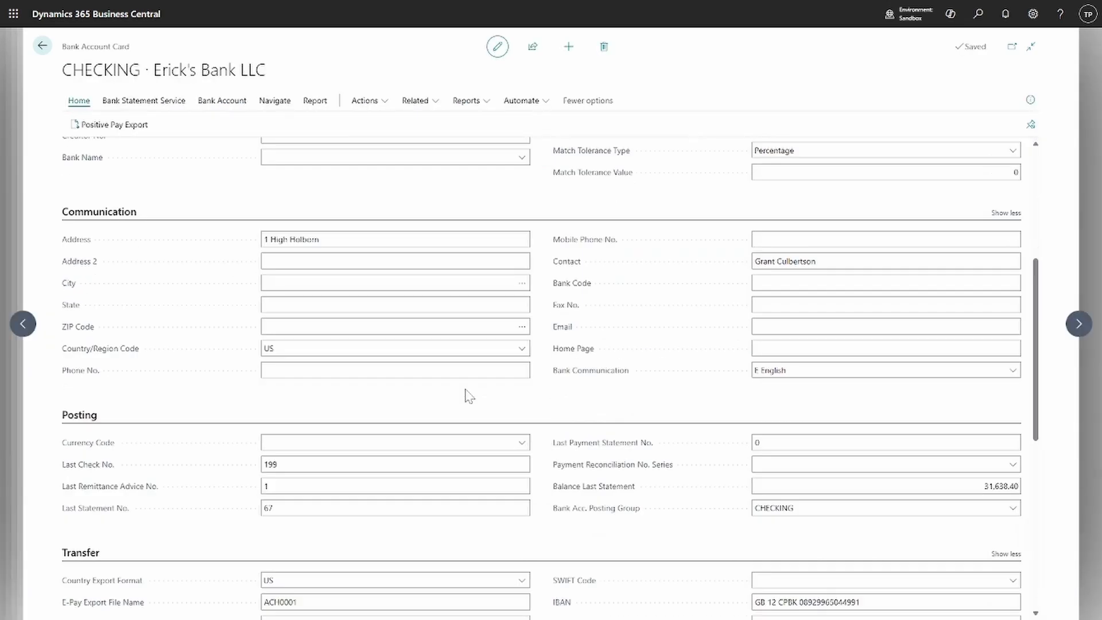
# Set the bank statement import format in the CHECKING account's transfer settings to BANKSTMTIMP
pyautogui.scroll(-2, 470, 396)
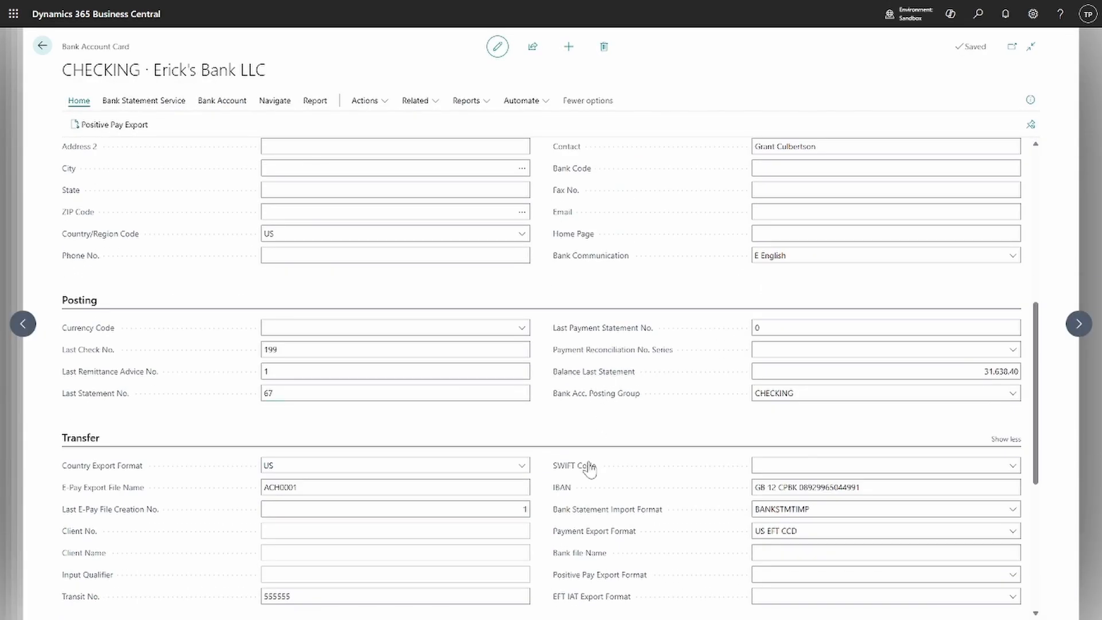
pyautogui.scroll(-2, 597, 537)
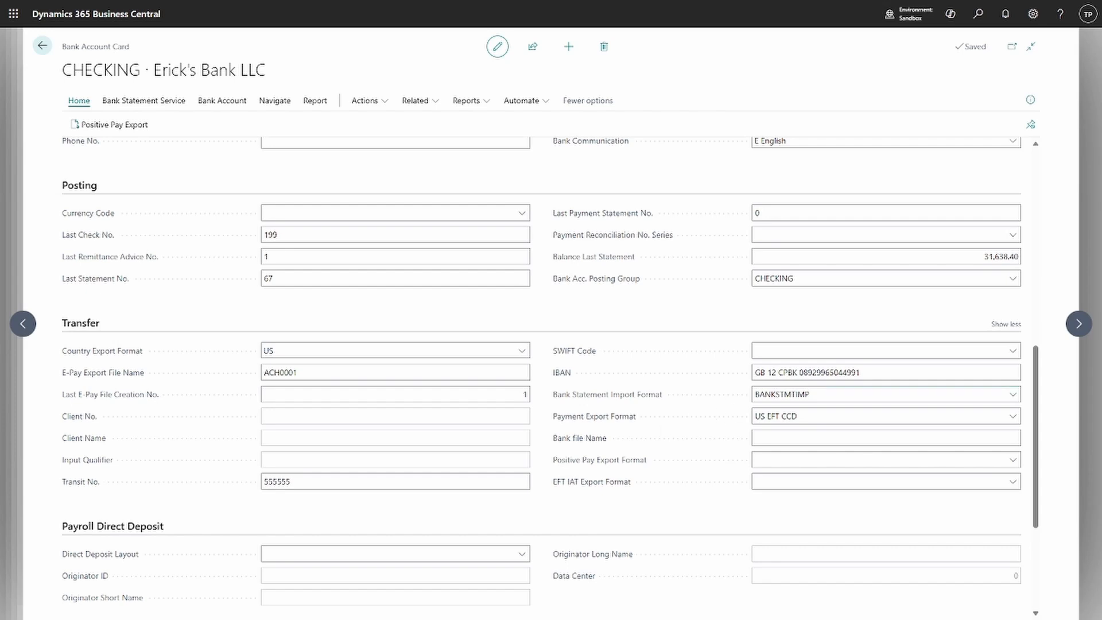
pyautogui.click(1013, 396)
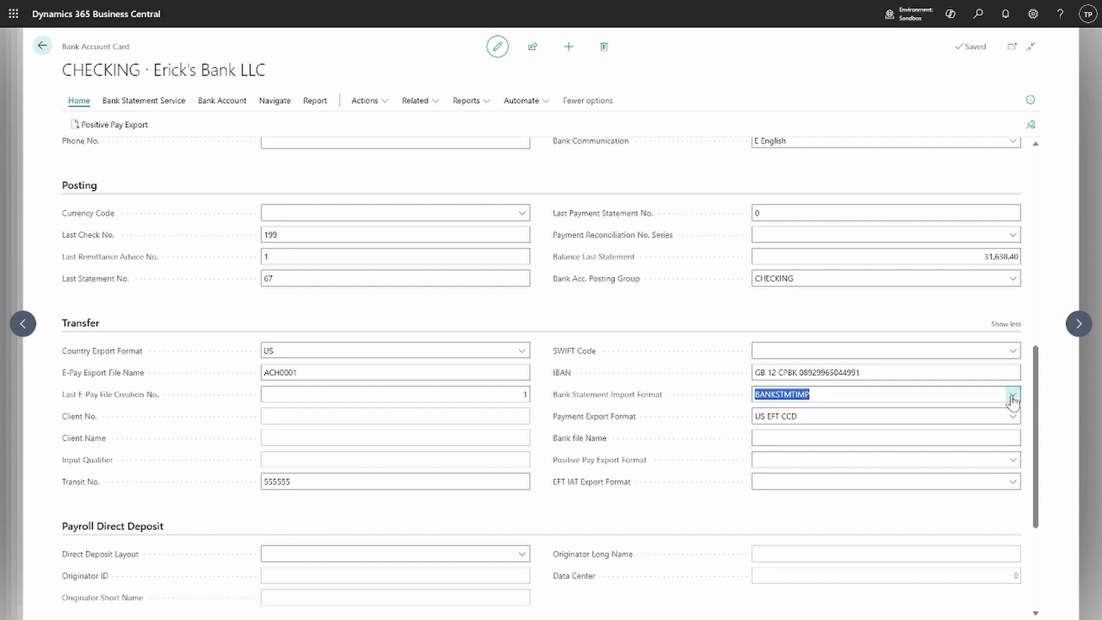
pyautogui.click(1013, 396)
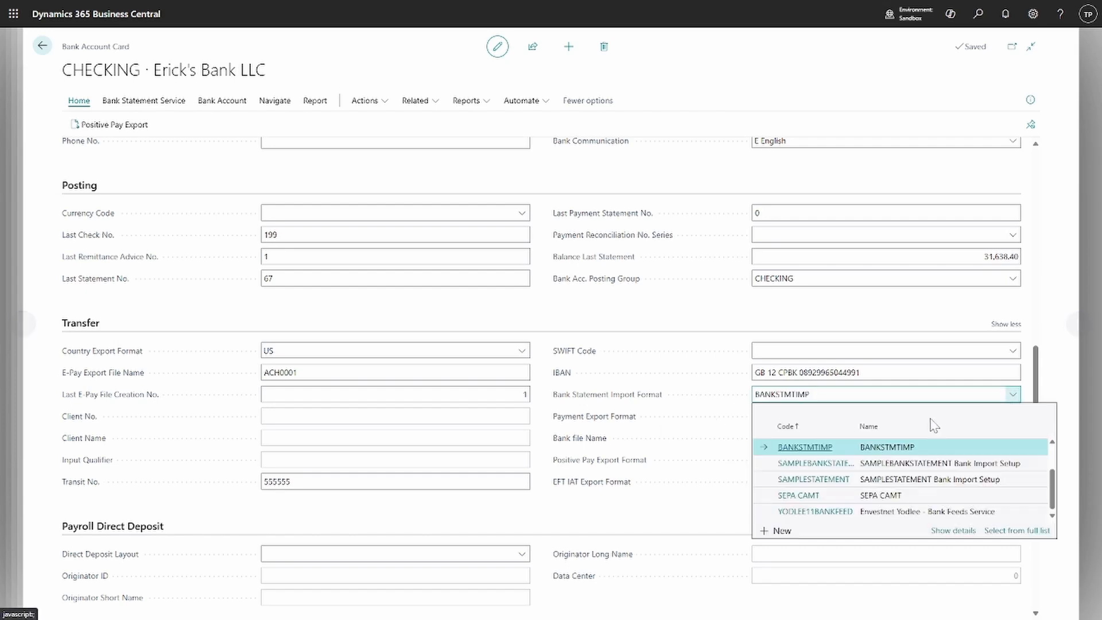
pyautogui.click(805, 452)
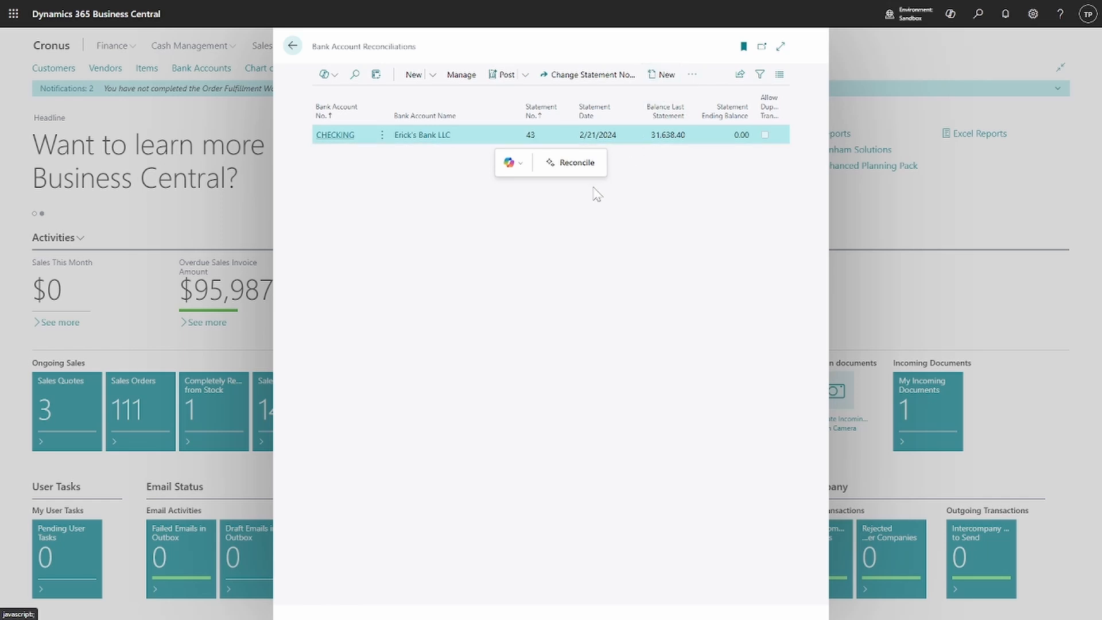
# Start a Copilot reconciliation for the CHECKING account with transaction data from bankstatement.csv and generate the match proposals
pyautogui.click(577, 164)
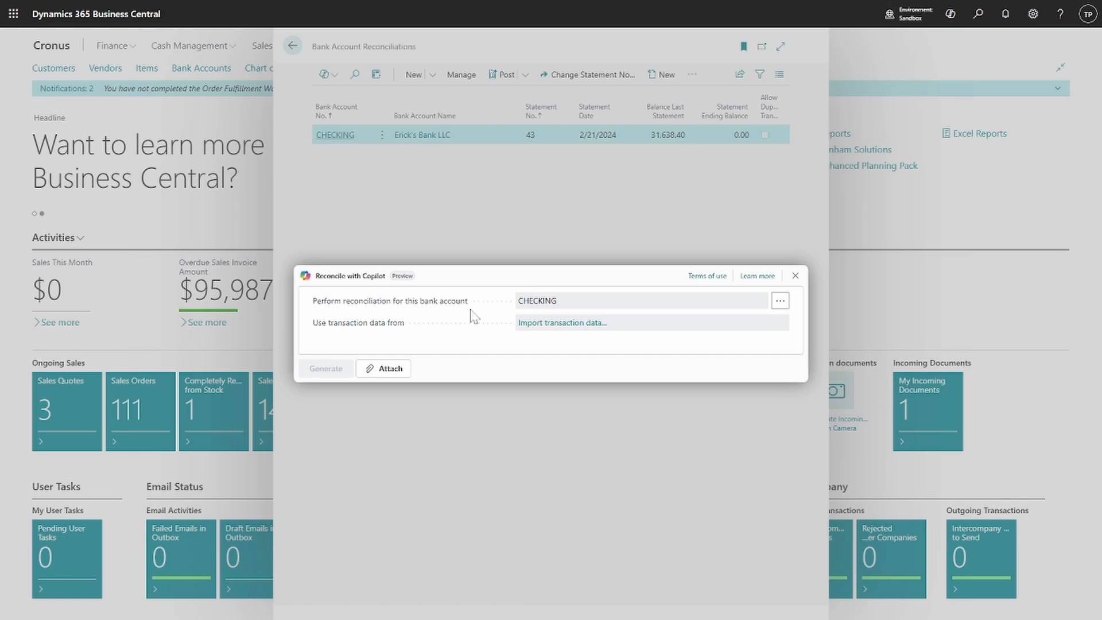
pyautogui.click(559, 325)
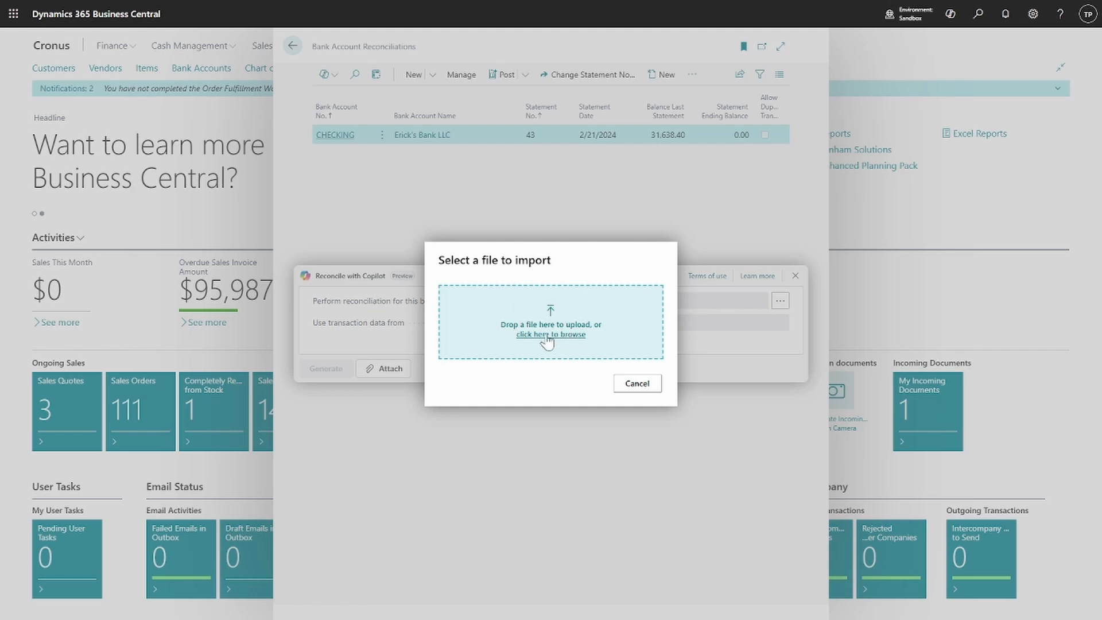
pyautogui.click(532, 338)
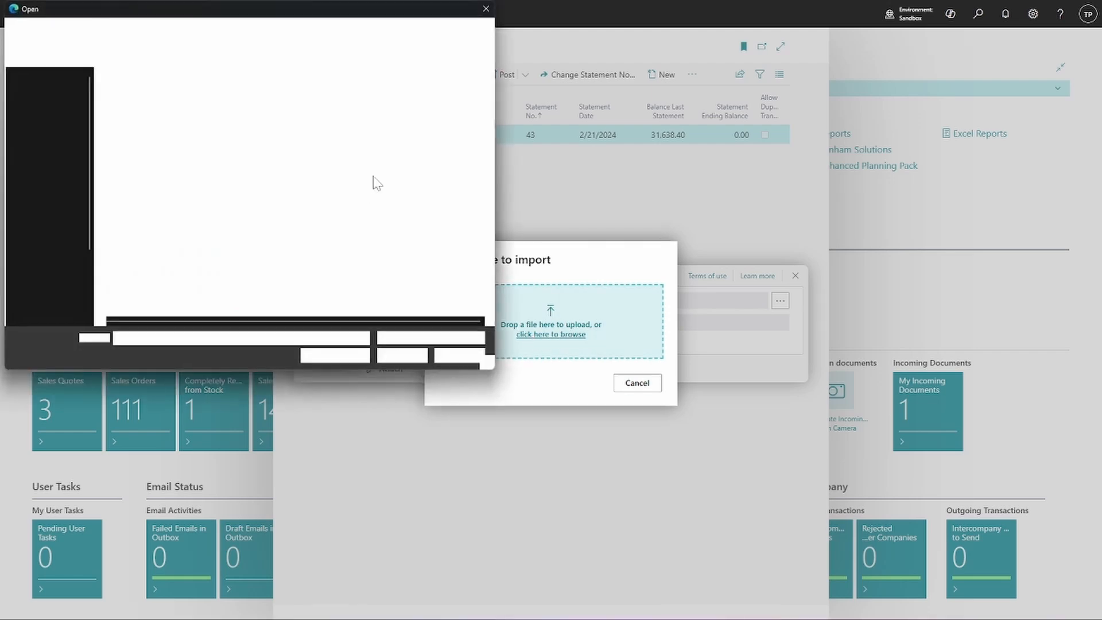
pyautogui.click(243, 110)
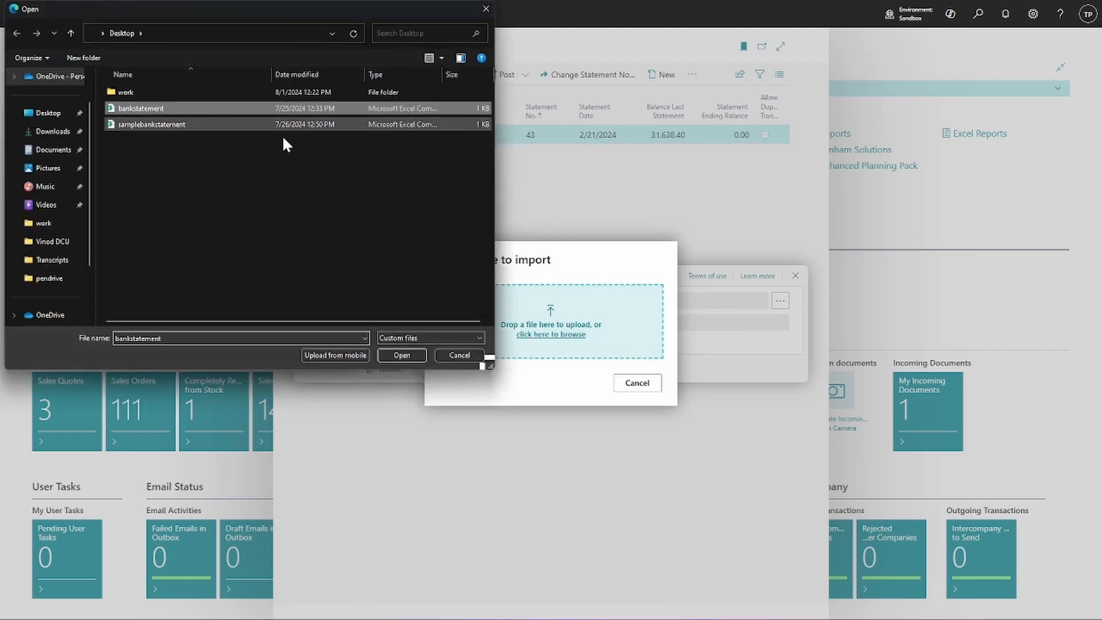
pyautogui.click(403, 355)
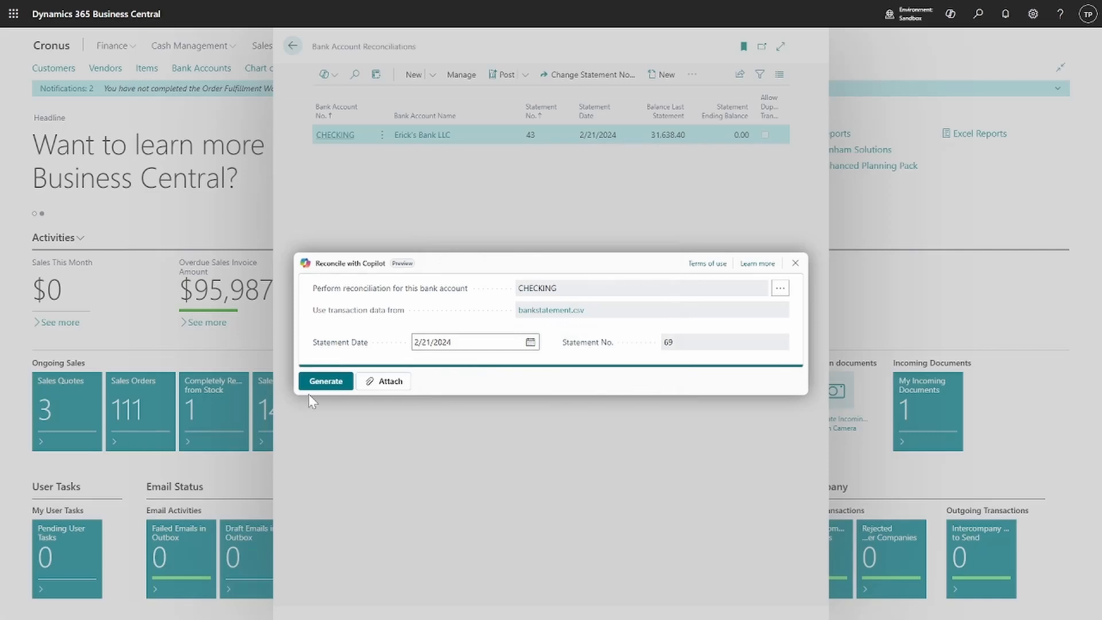
pyautogui.click(327, 384)
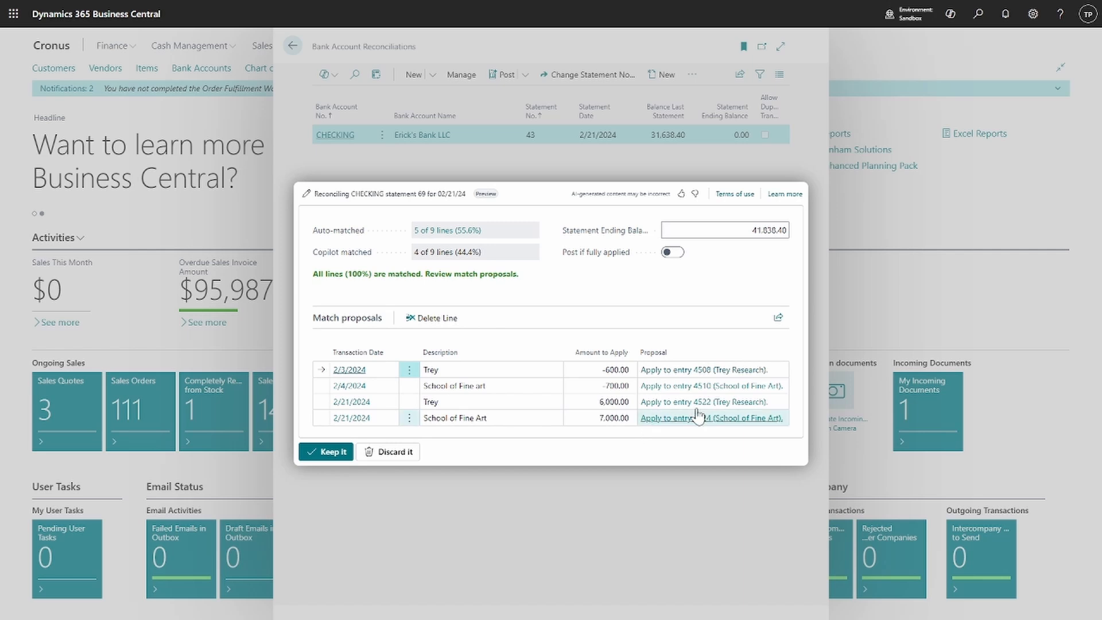
# Review the first Trey match proposal, select all proposals for statement 69 and keep them
pyautogui.click(718, 372)
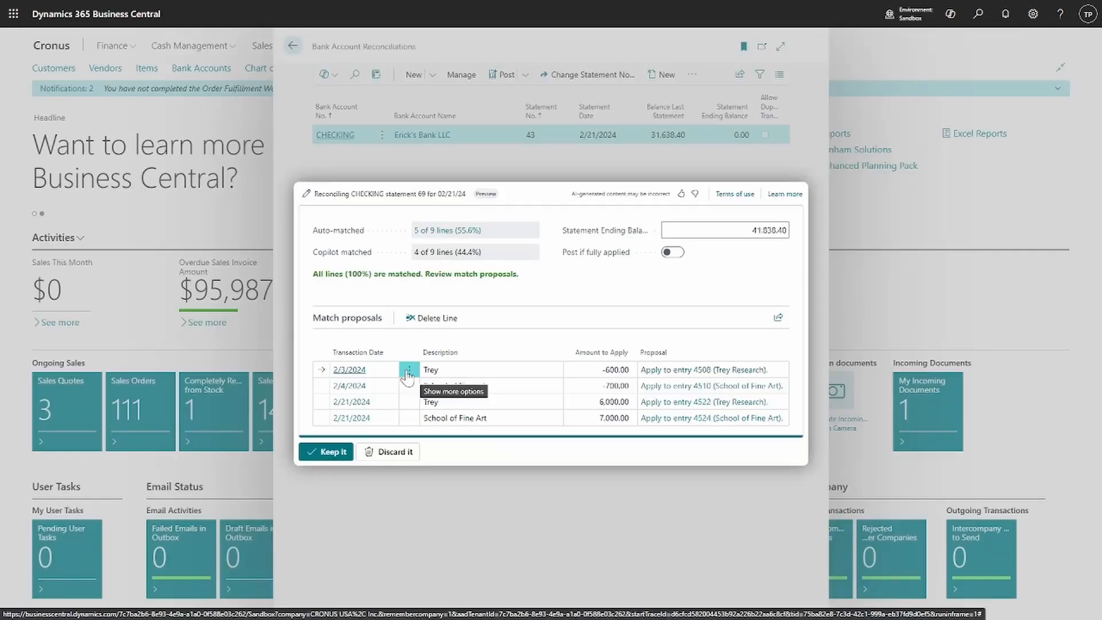
pyautogui.click(408, 372)
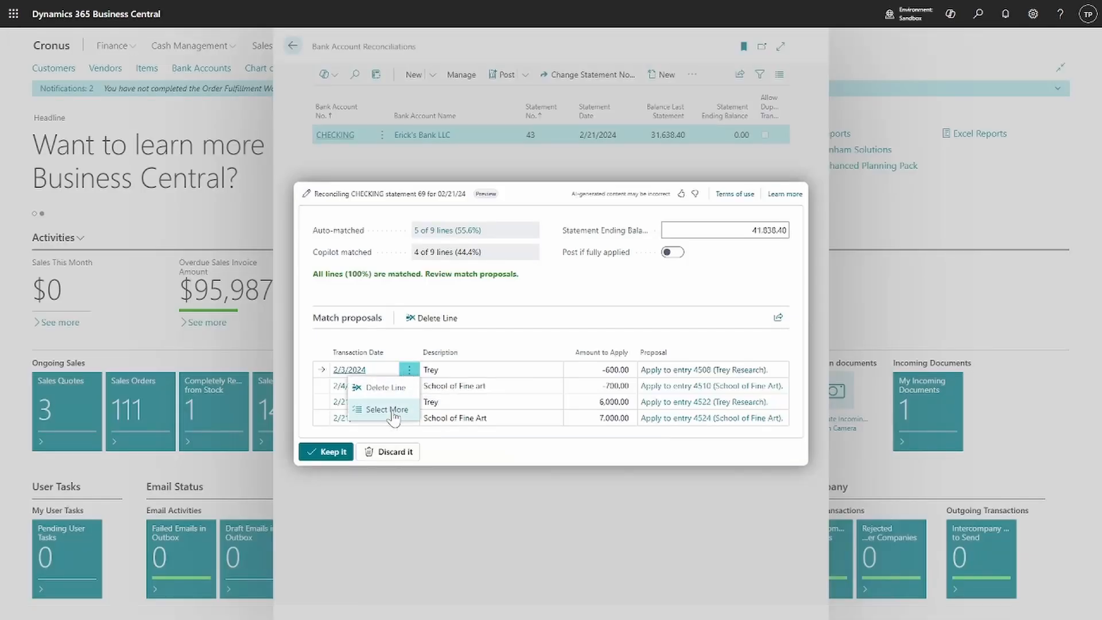
pyautogui.click(394, 411)
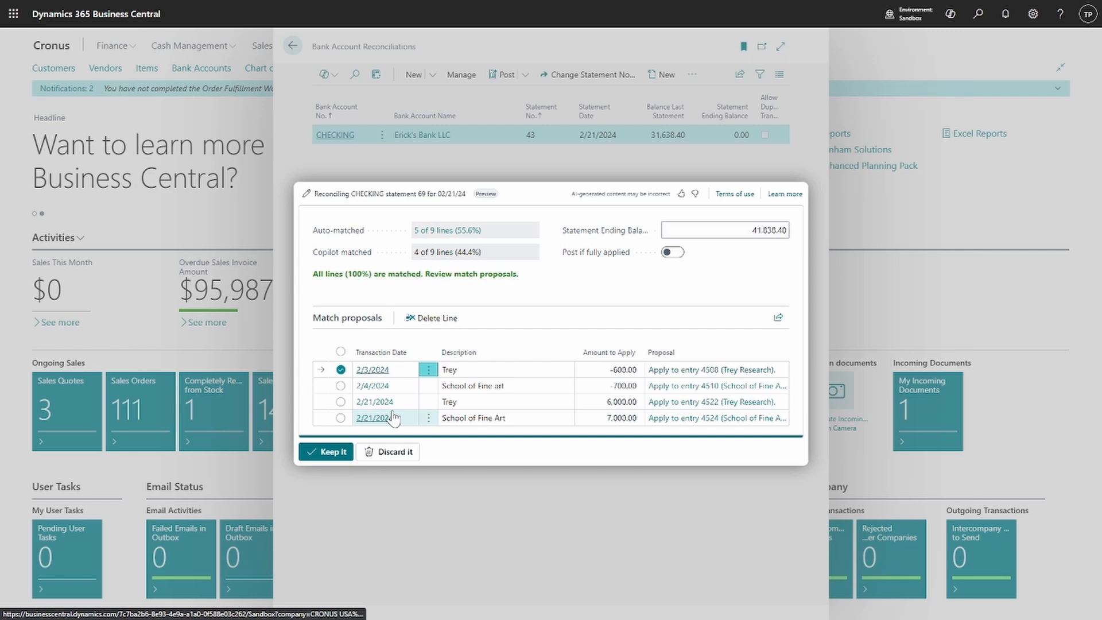
pyautogui.click(341, 403)
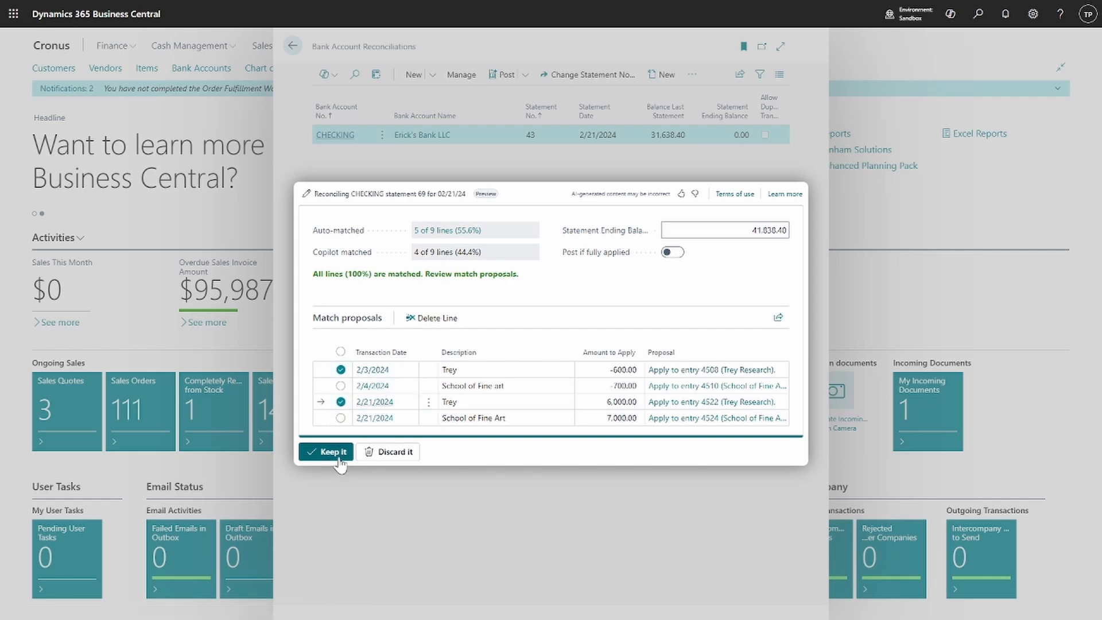
pyautogui.click(340, 352)
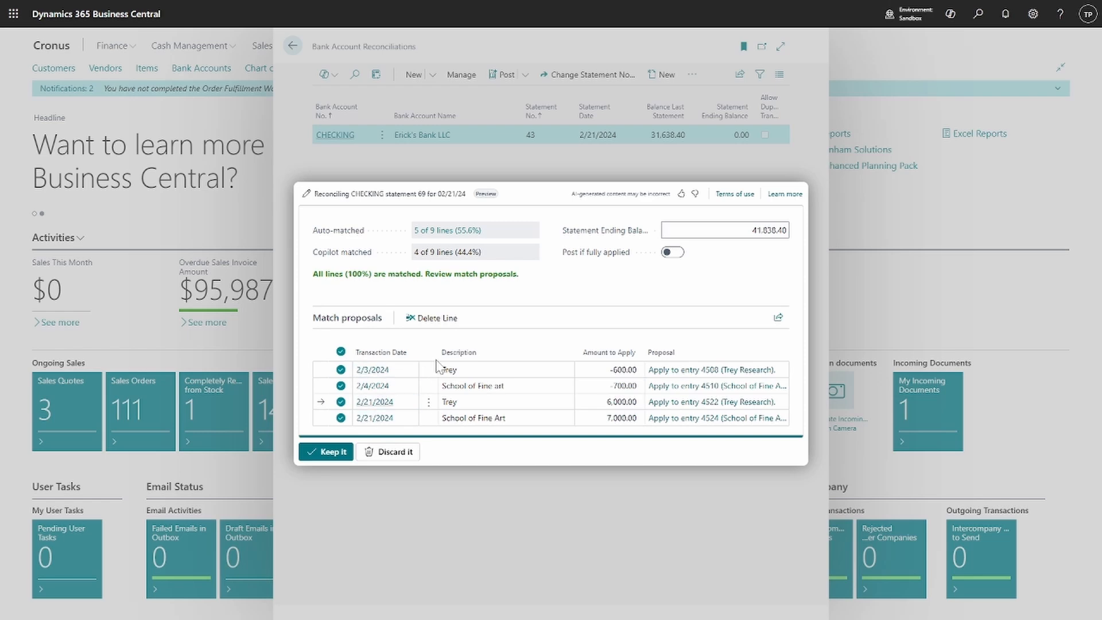
pyautogui.click(333, 455)
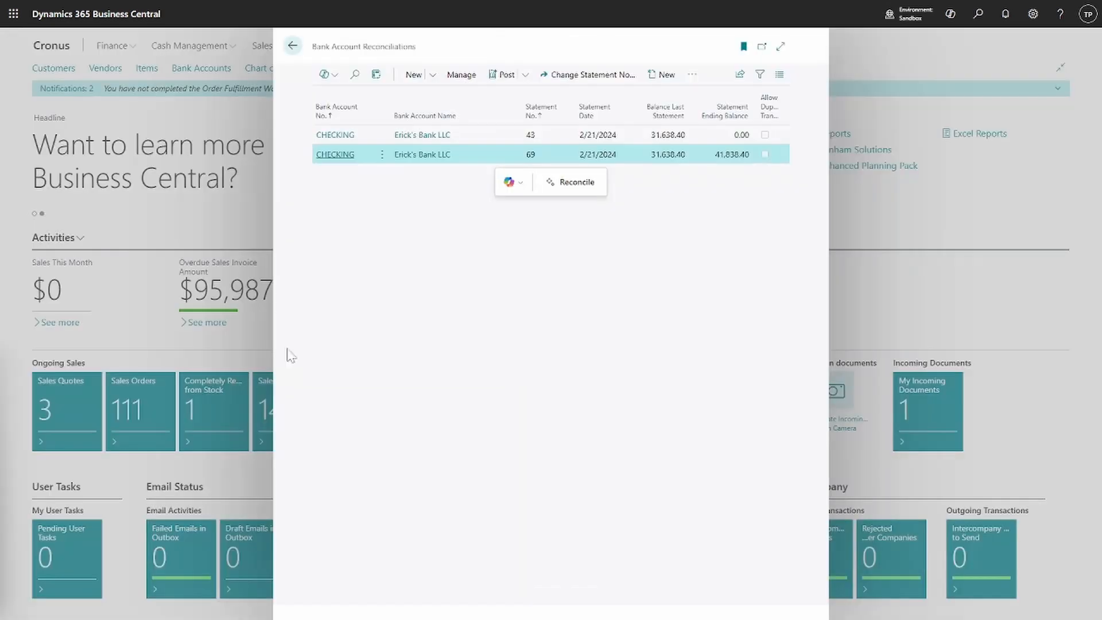
# Create a new bank account reconciliation for CHECKING, continuing despite the ongoing reconciliations
pyautogui.click(667, 77)
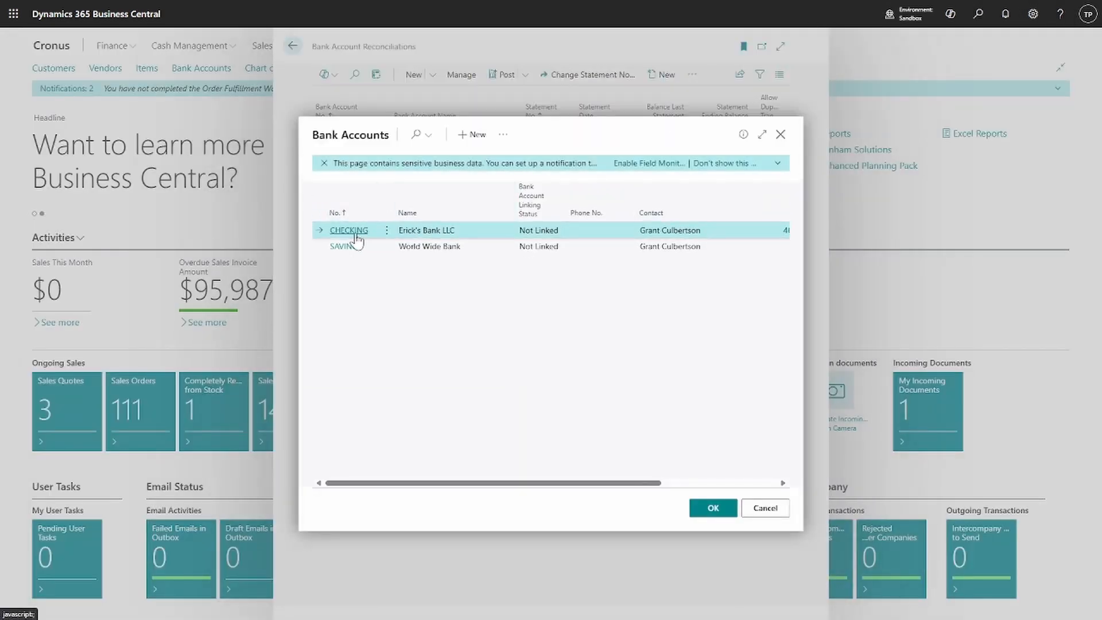
pyautogui.click(356, 233)
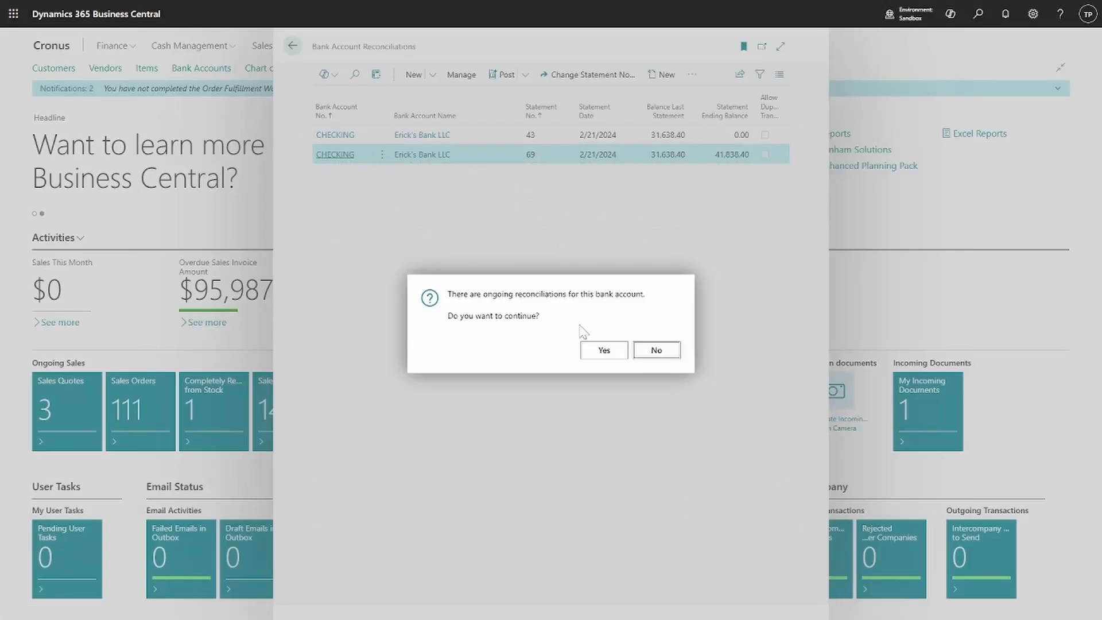
pyautogui.click(597, 351)
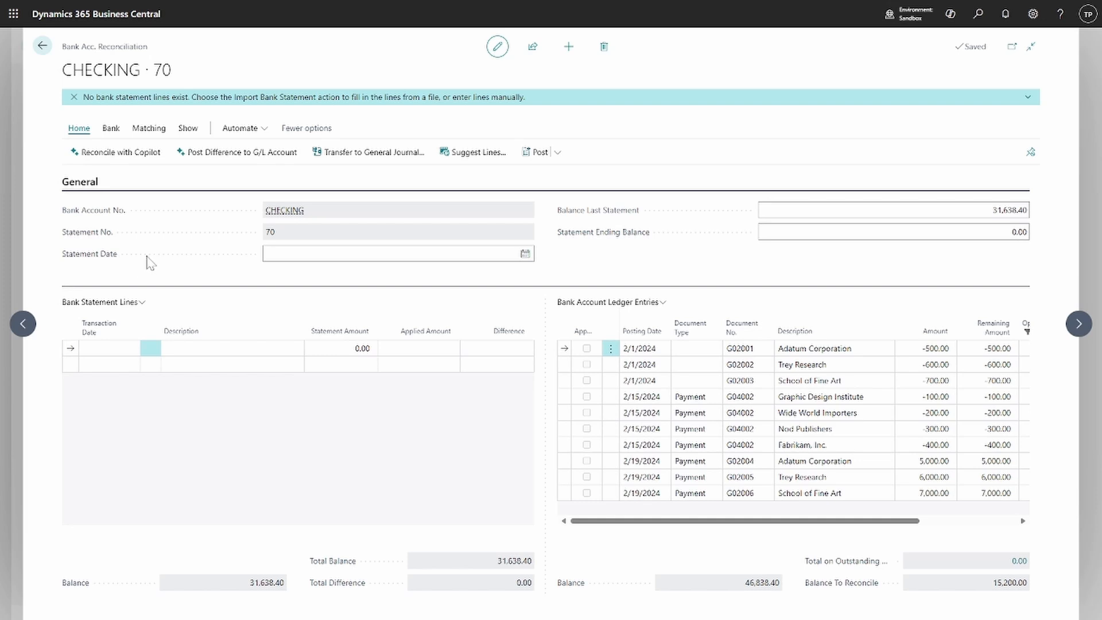
# Import the samplebankstatement file into the new reconciliation and accept 3/4/2024 as its statement date
pyautogui.click(112, 136)
pyautogui.click(132, 153)
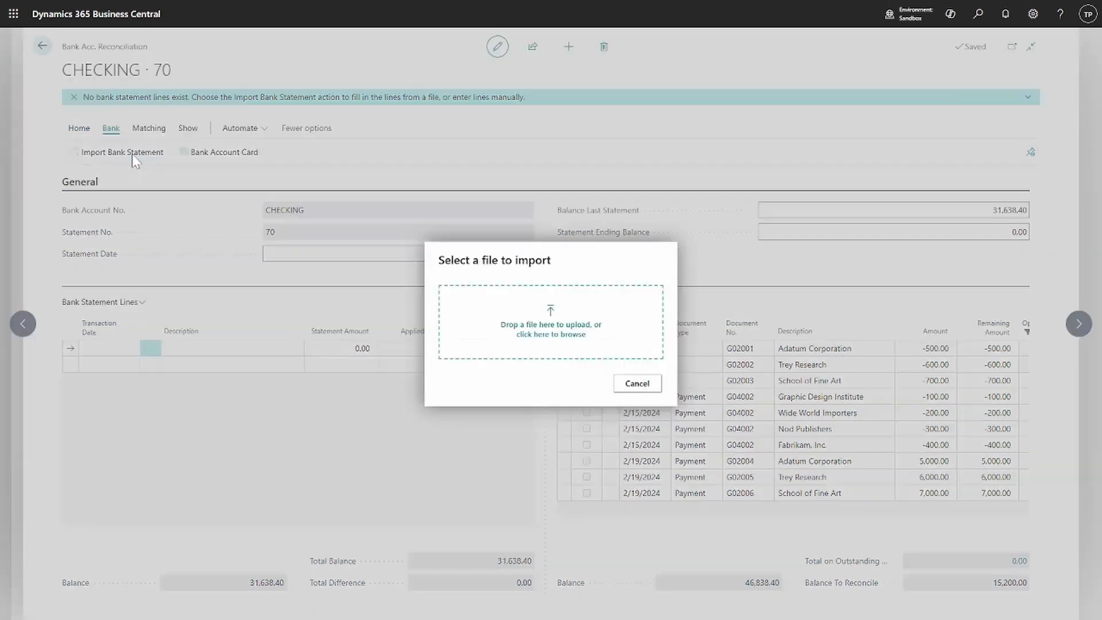
pyautogui.click(549, 335)
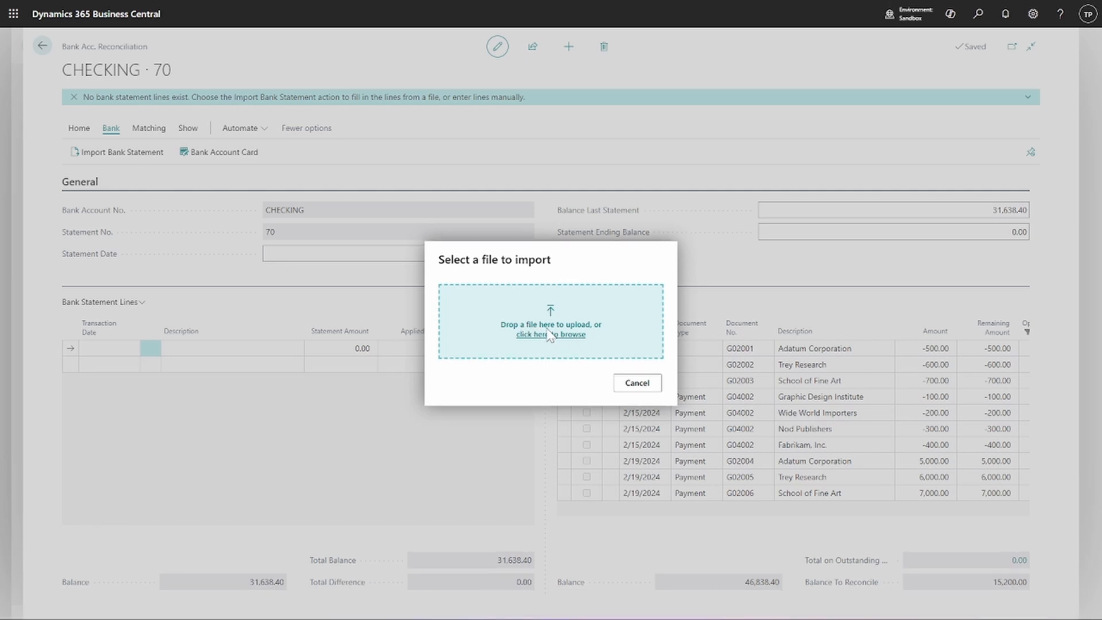
pyautogui.click(170, 123)
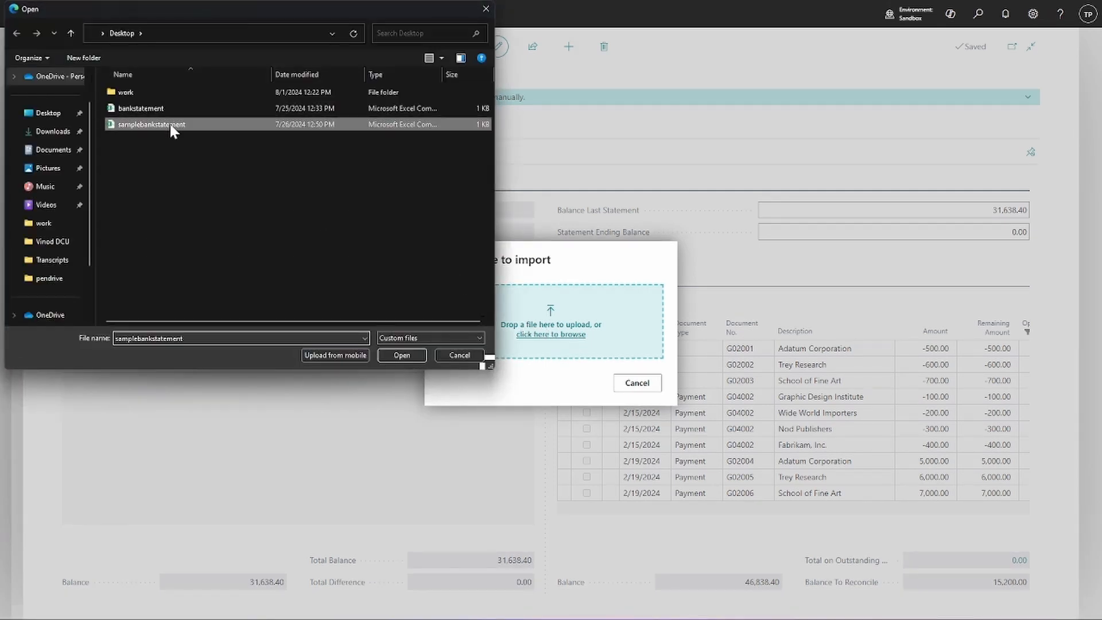
pyautogui.click(401, 356)
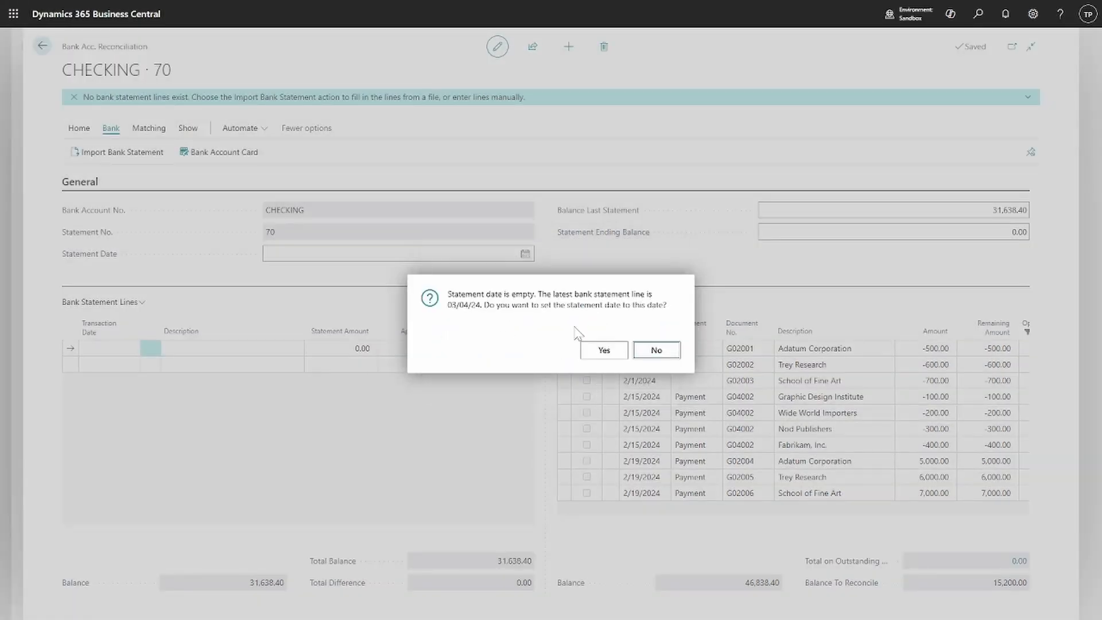
pyautogui.click(603, 350)
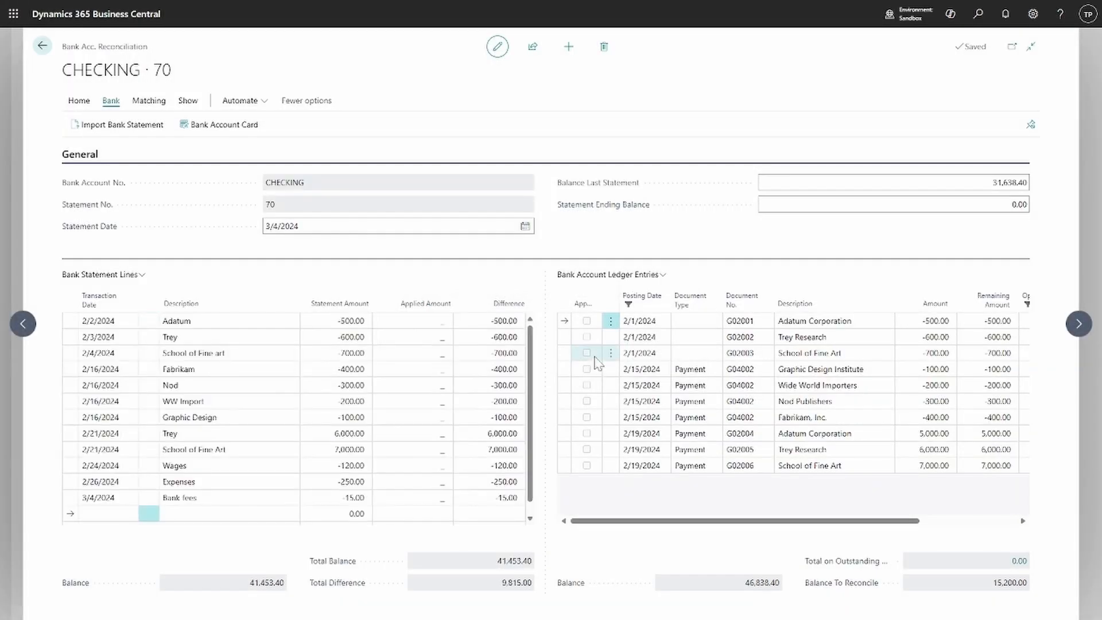
# Reconcile the imported statement lines with Copilot and keep the match proposals
pyautogui.click(148, 102)
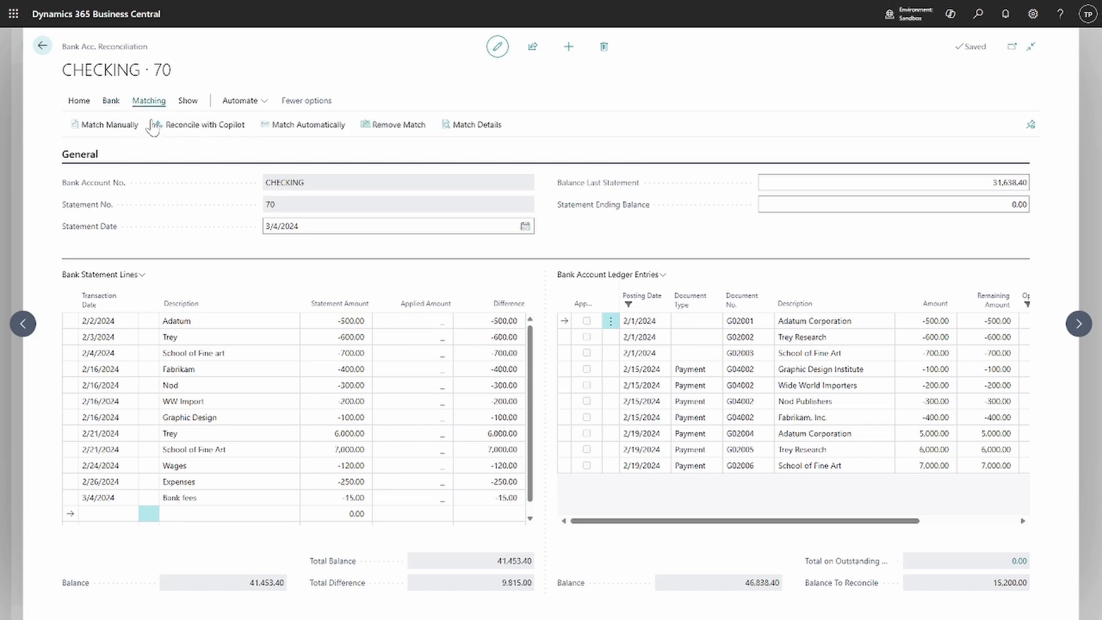
pyautogui.click(201, 137)
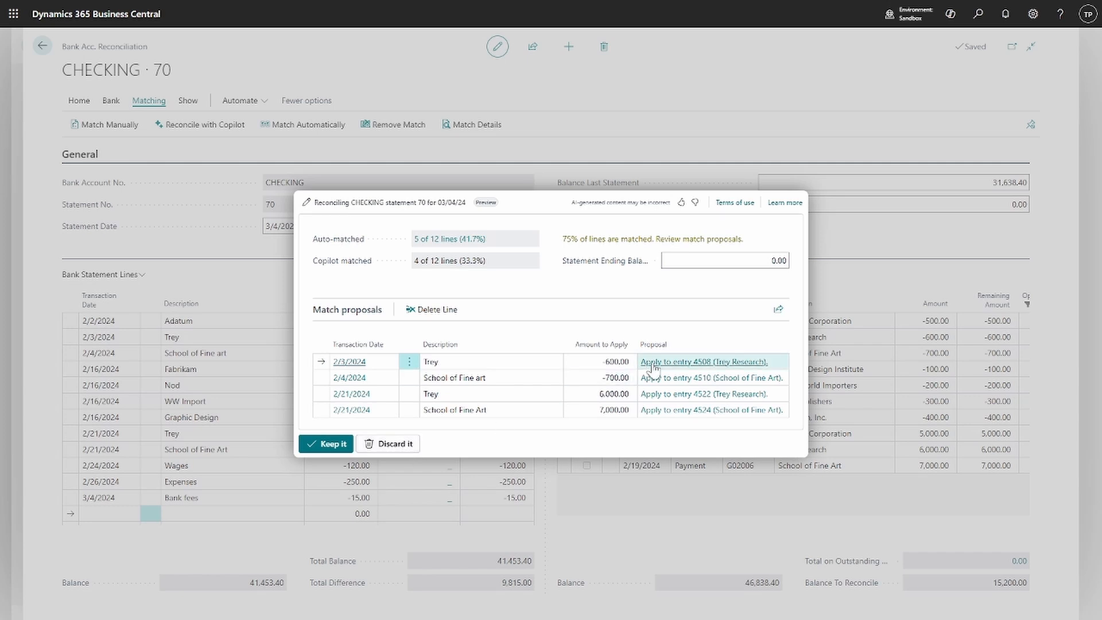
pyautogui.click(331, 450)
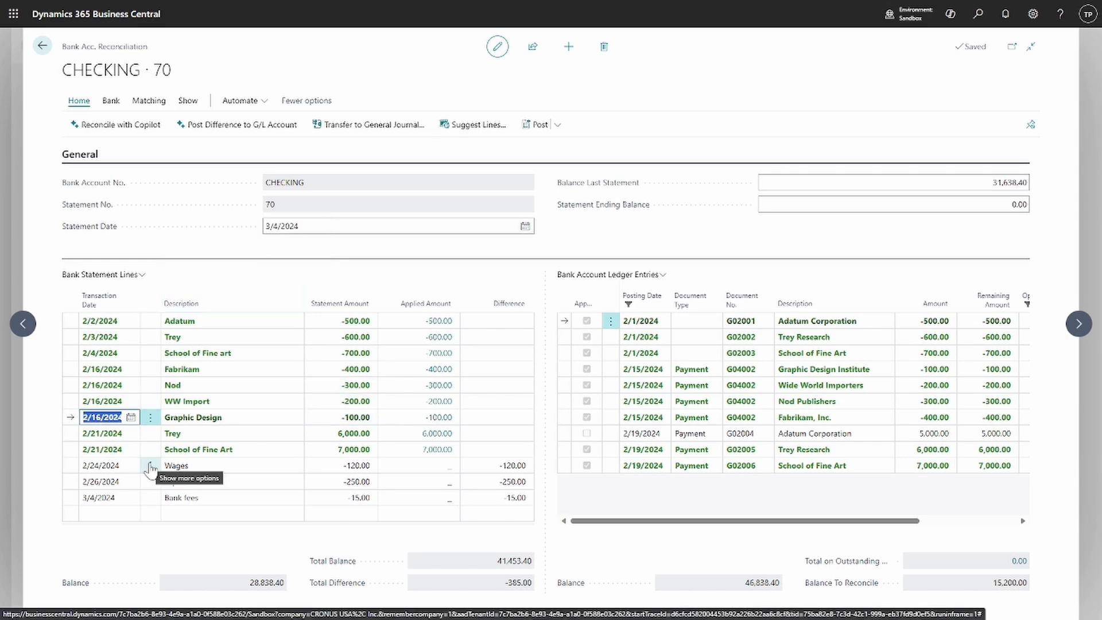
# Select the Wages, Expenses and Bank fees statement lines and generate Copilot proposals for posting their differences to G/L accounts
pyautogui.click(150, 467)
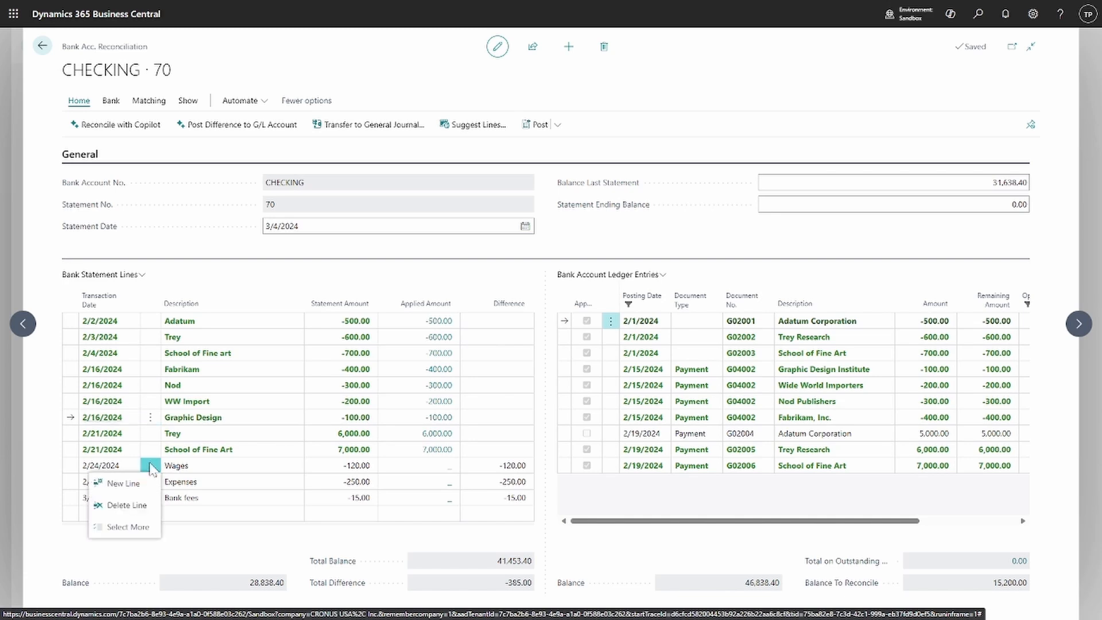
pyautogui.click(126, 527)
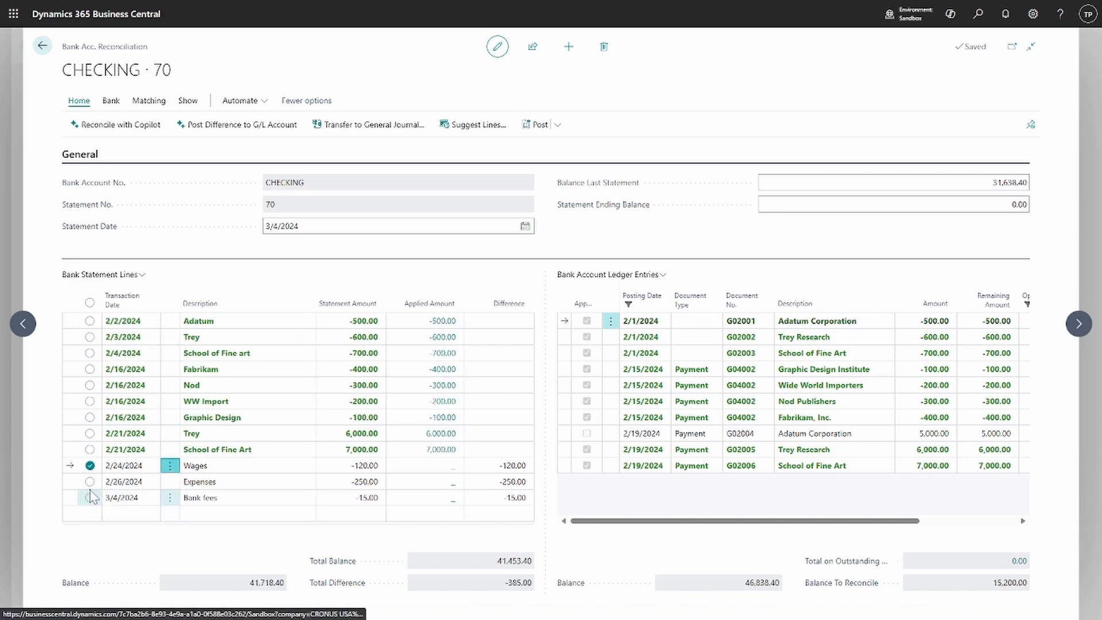
pyautogui.click(90, 482)
pyautogui.click(90, 498)
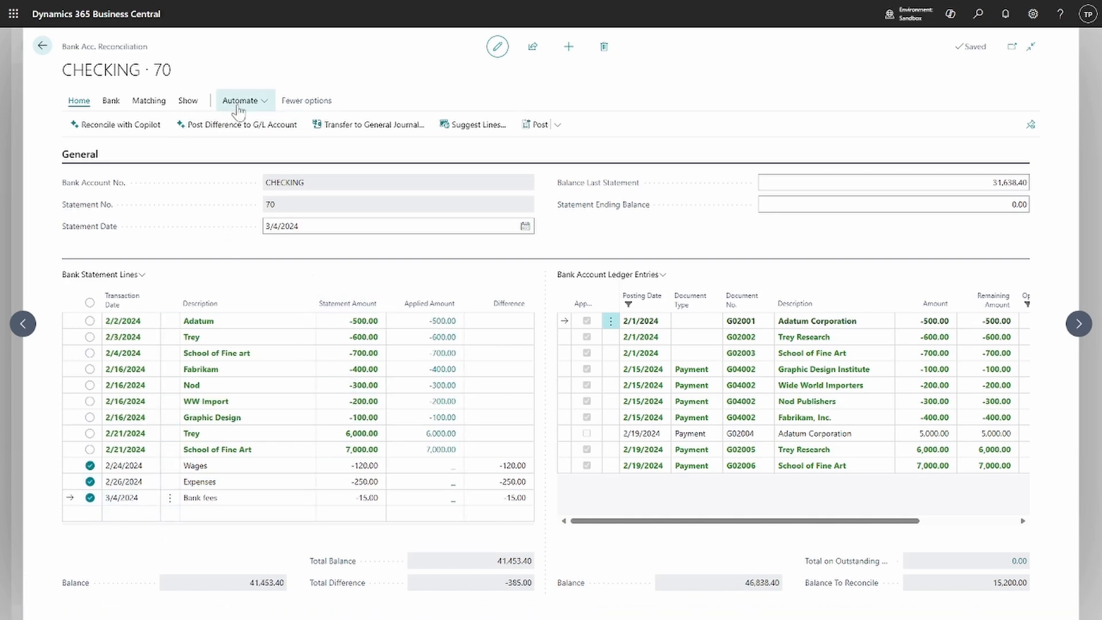
pyautogui.click(233, 128)
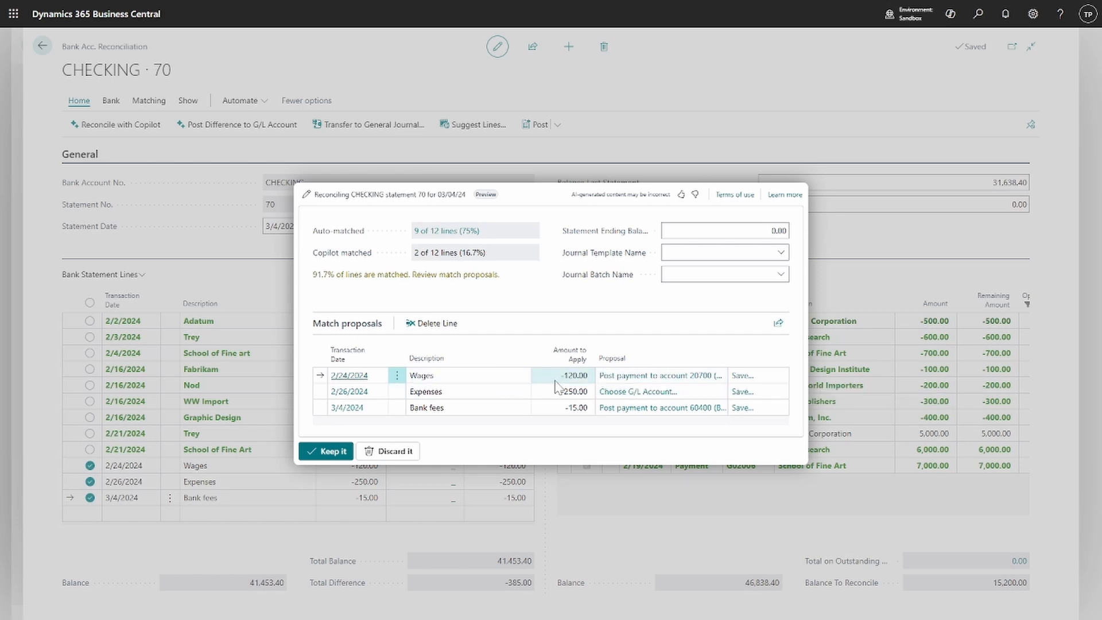
# Confirm G/L account 20700 for the Wages proposal and assign account 61500 Miscellaneous Expense to the Expenses proposal
pyautogui.click(670, 376)
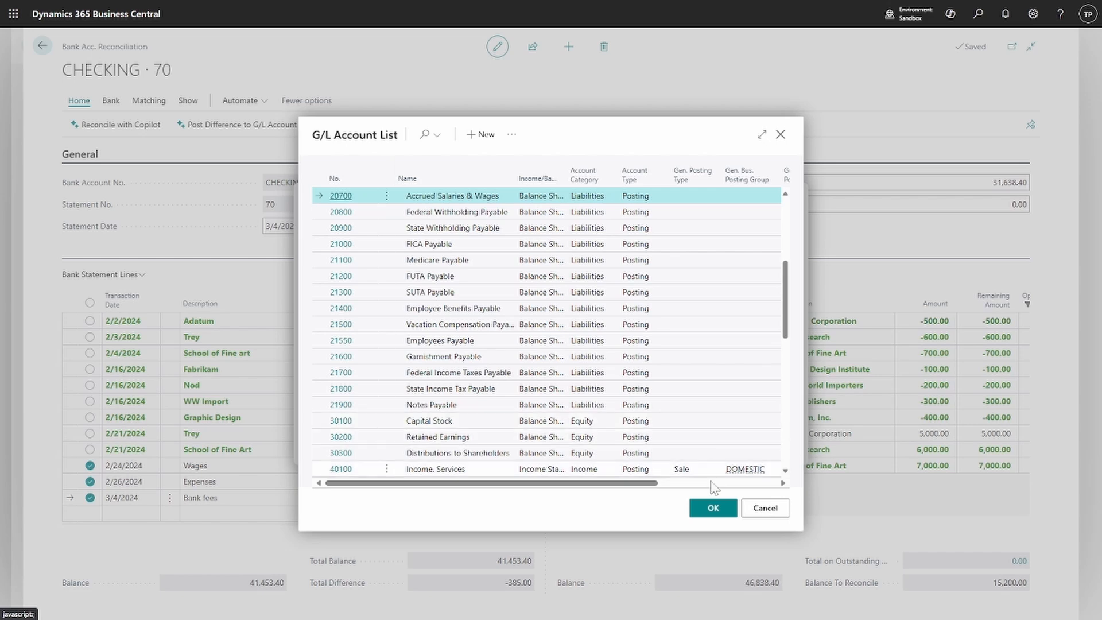
pyautogui.click(713, 508)
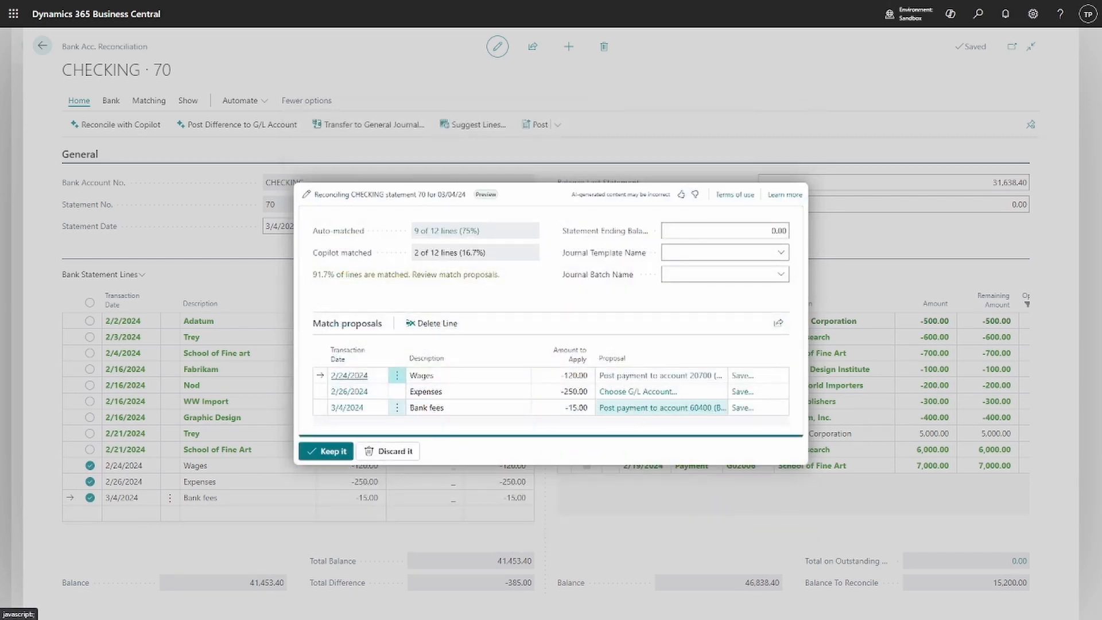
pyautogui.click(639, 392)
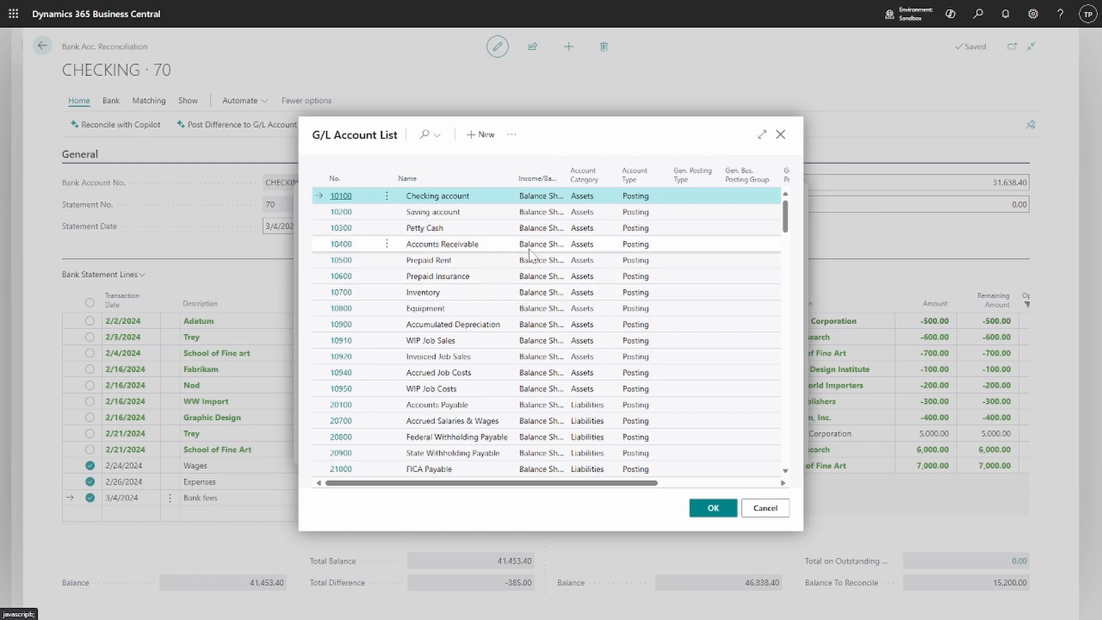
pyautogui.scroll(-10, 529, 253)
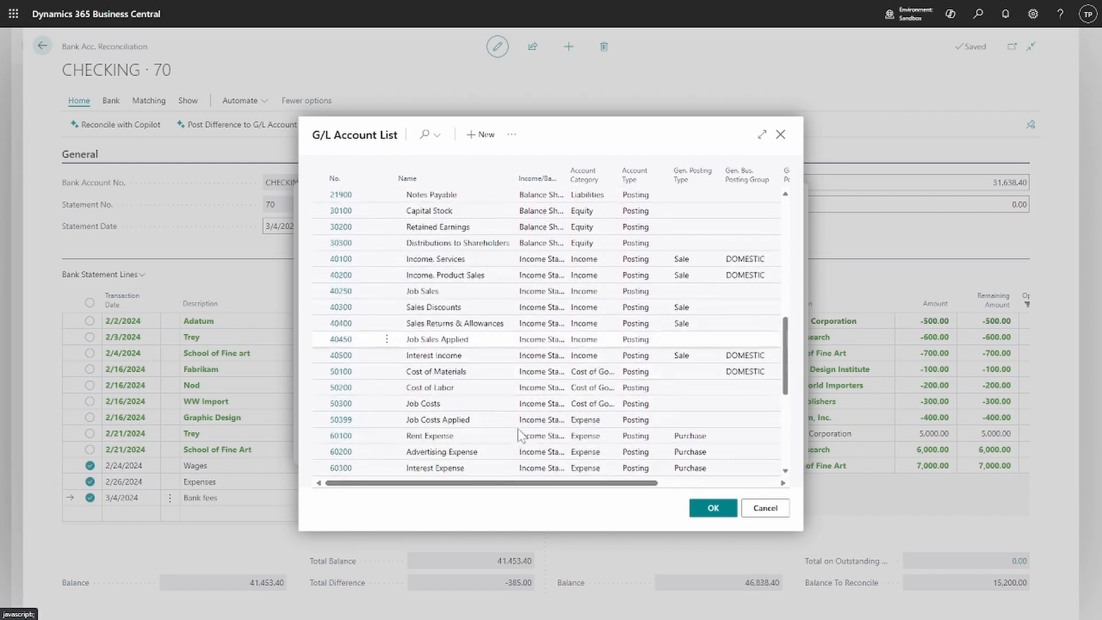
pyautogui.scroll(-5, 519, 436)
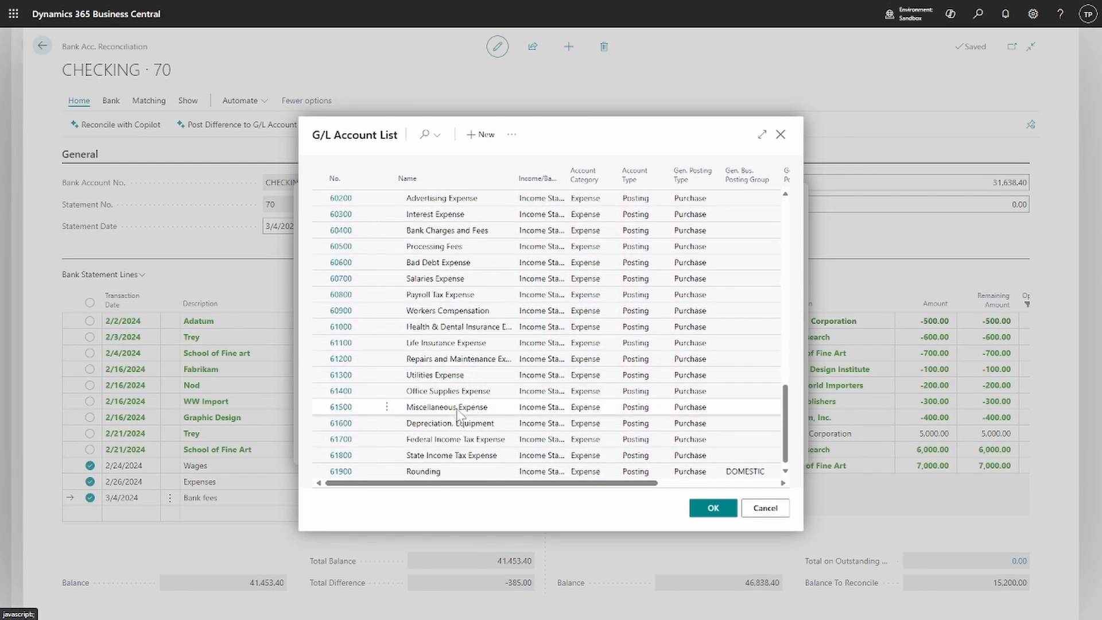
pyautogui.click(343, 408)
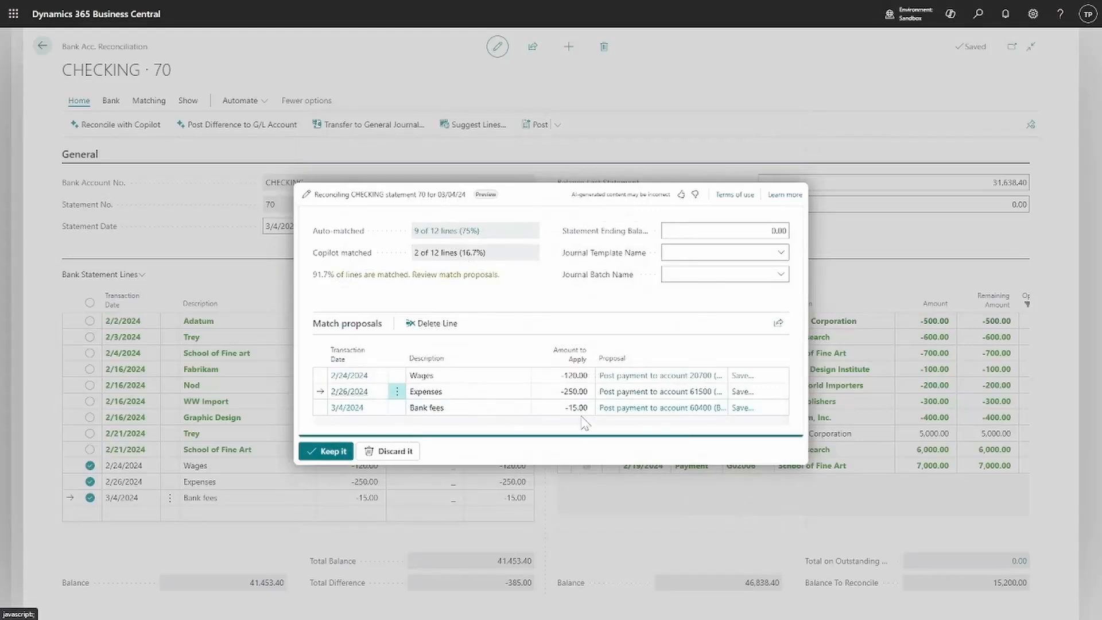
# Confirm G/L account 60400 Bank Charges and Fees for the Bank fees proposal and keep the Copilot proposals
pyautogui.click(442, 408)
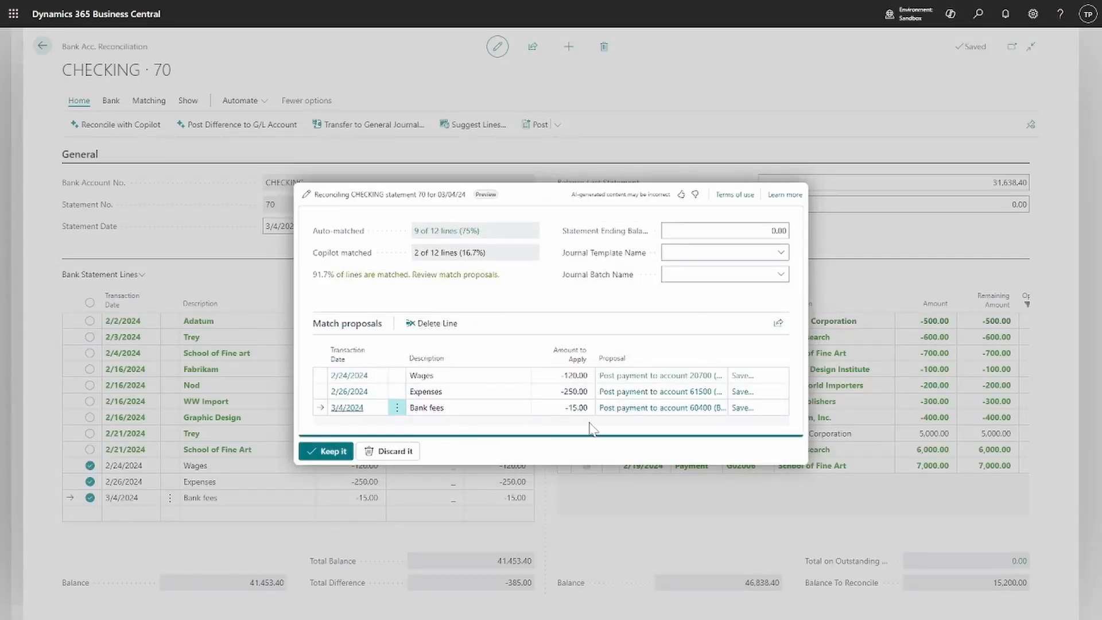
pyautogui.click(685, 408)
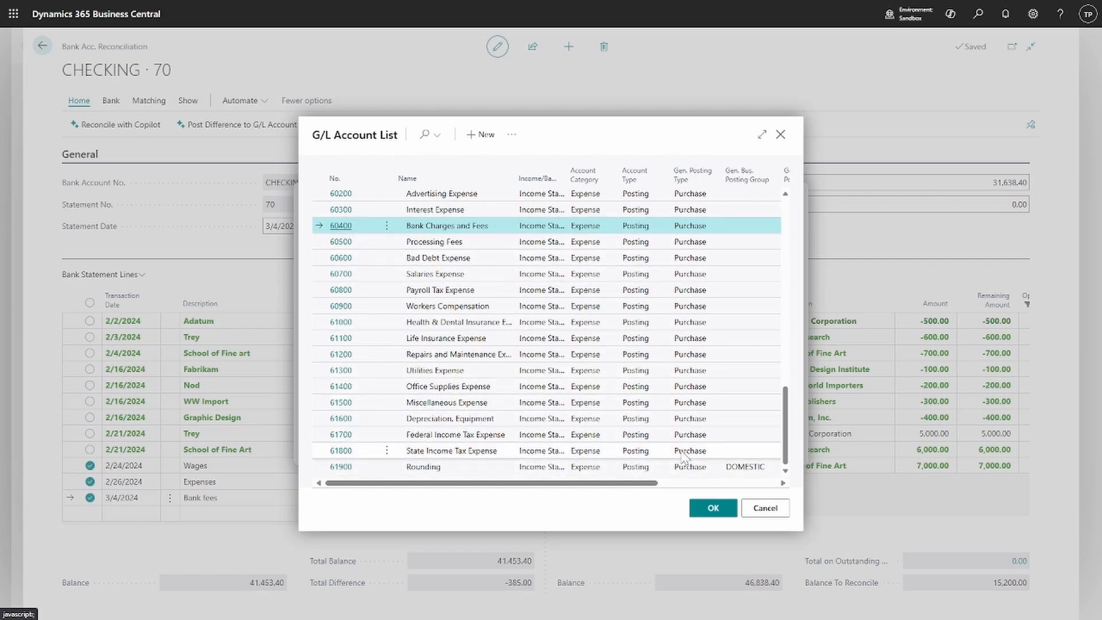
pyautogui.click(724, 513)
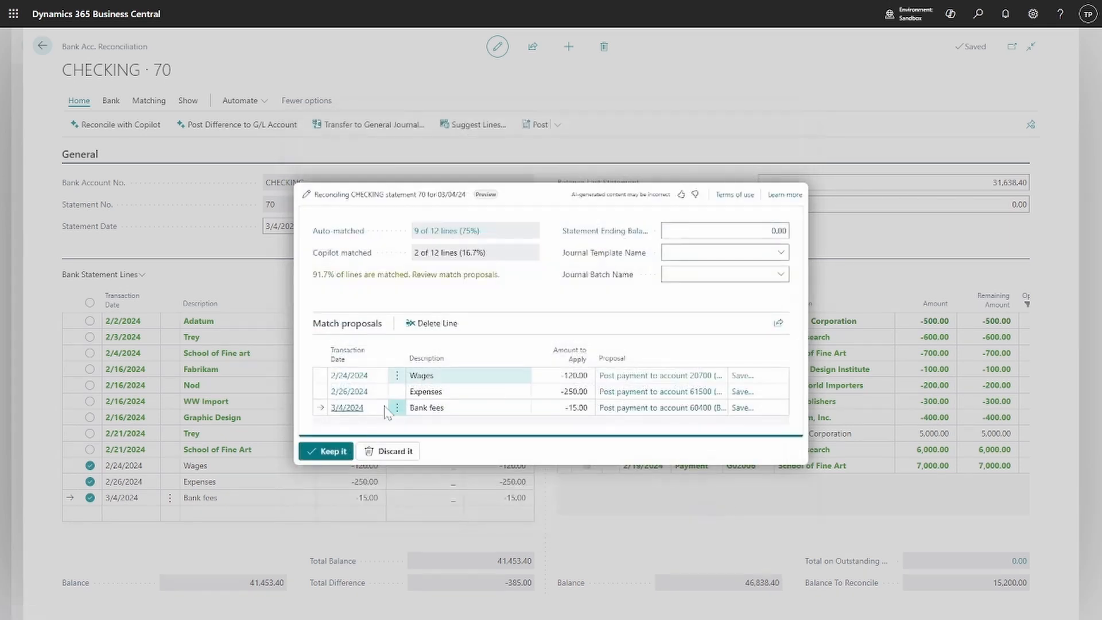
pyautogui.click(333, 452)
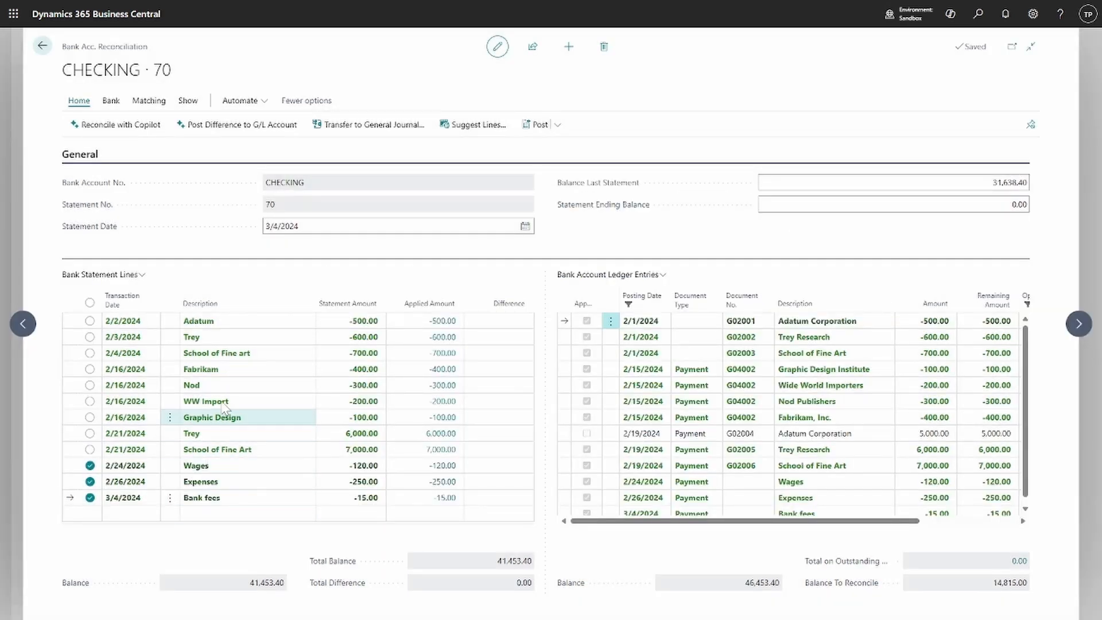